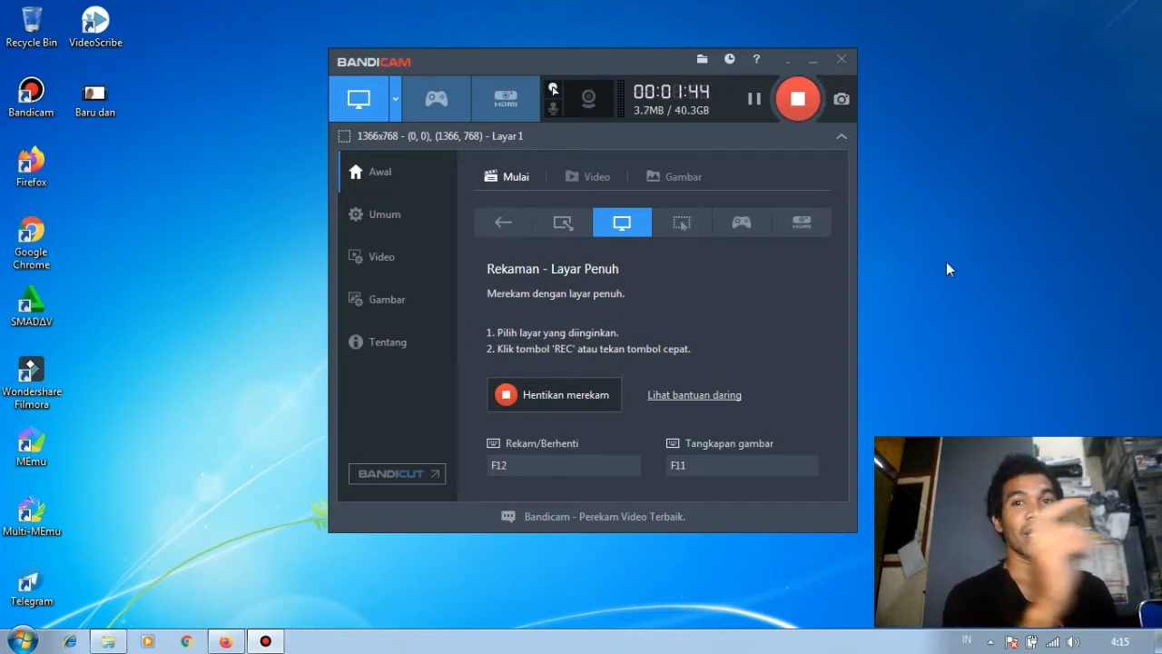
- Minimize the screen recorder, switch to Firefox and look through the video thumbnails on the YouTube home feed
{"action": "left_click", "coordinate": [813, 62]}
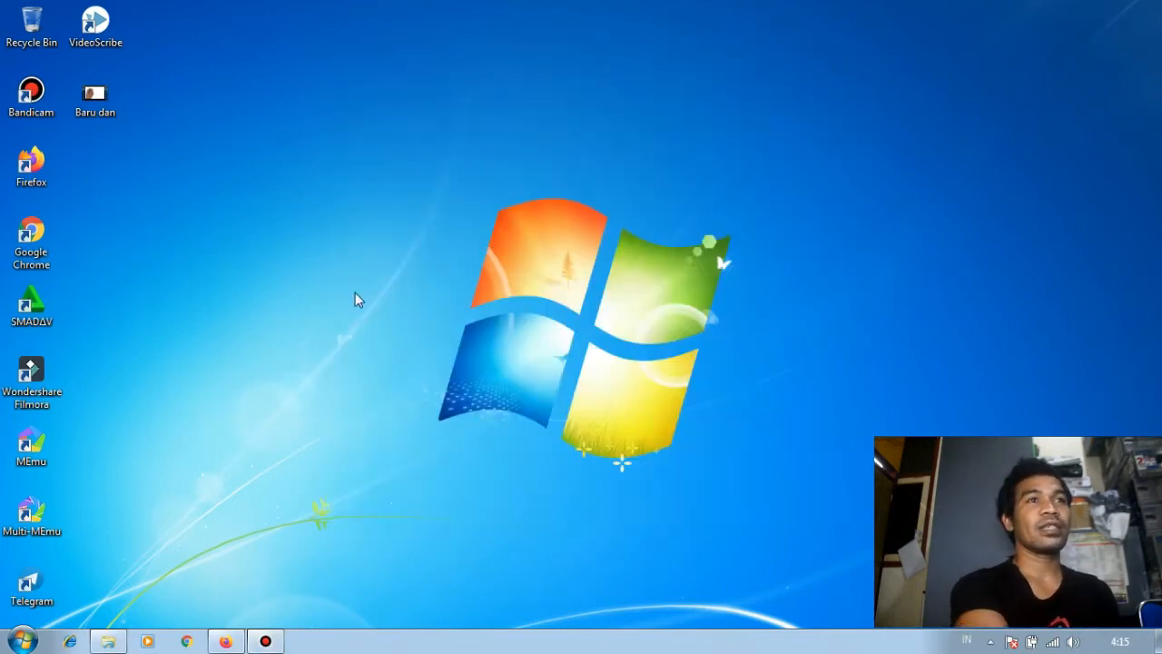
{"action": "left_click", "coordinate": [225, 641]}
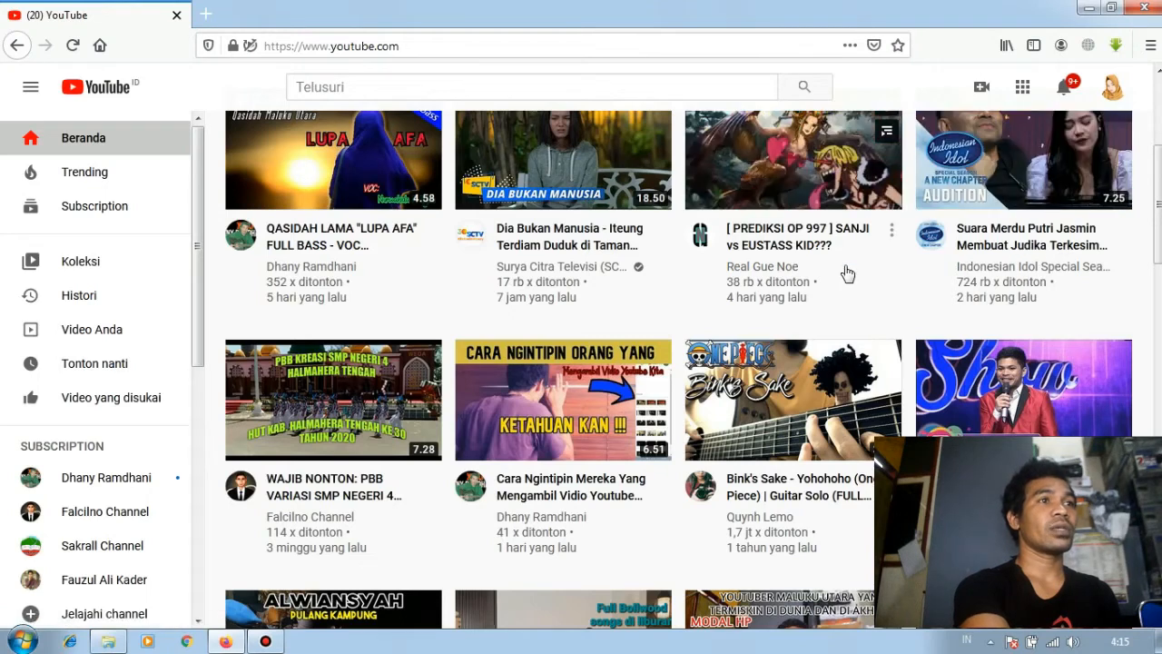
{"action": "scroll", "coordinate": [1159, 204], "scroll_direction": "down", "scroll_amount": 1}
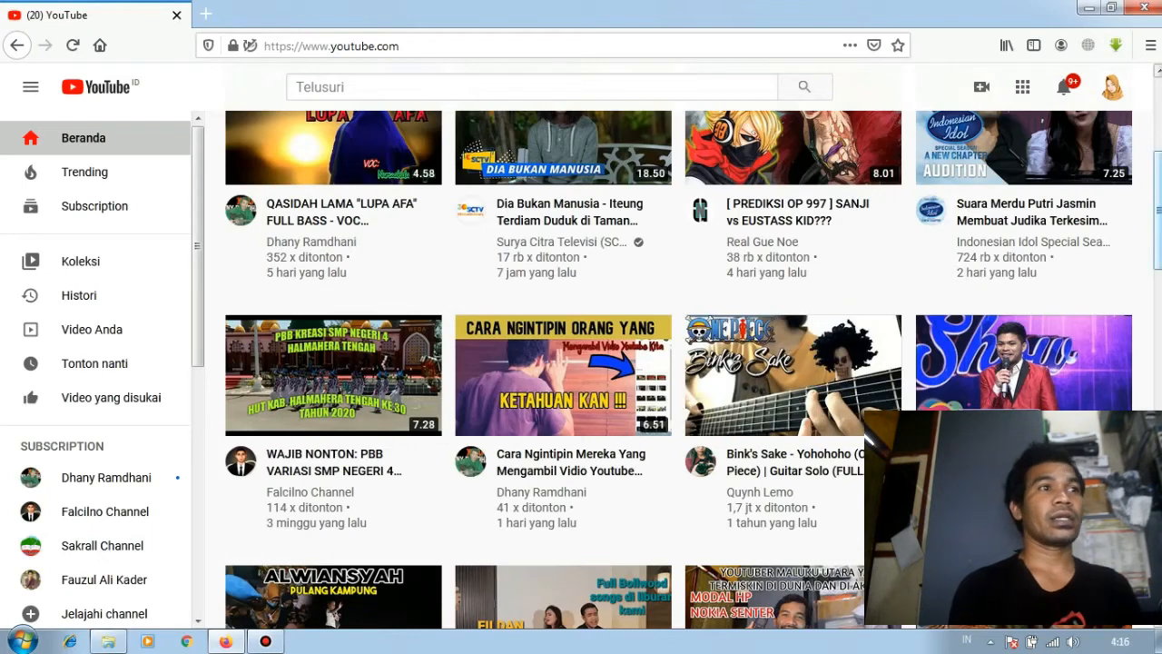
{"action": "scroll", "coordinate": [867, 434], "scroll_direction": "down", "scroll_amount": 1}
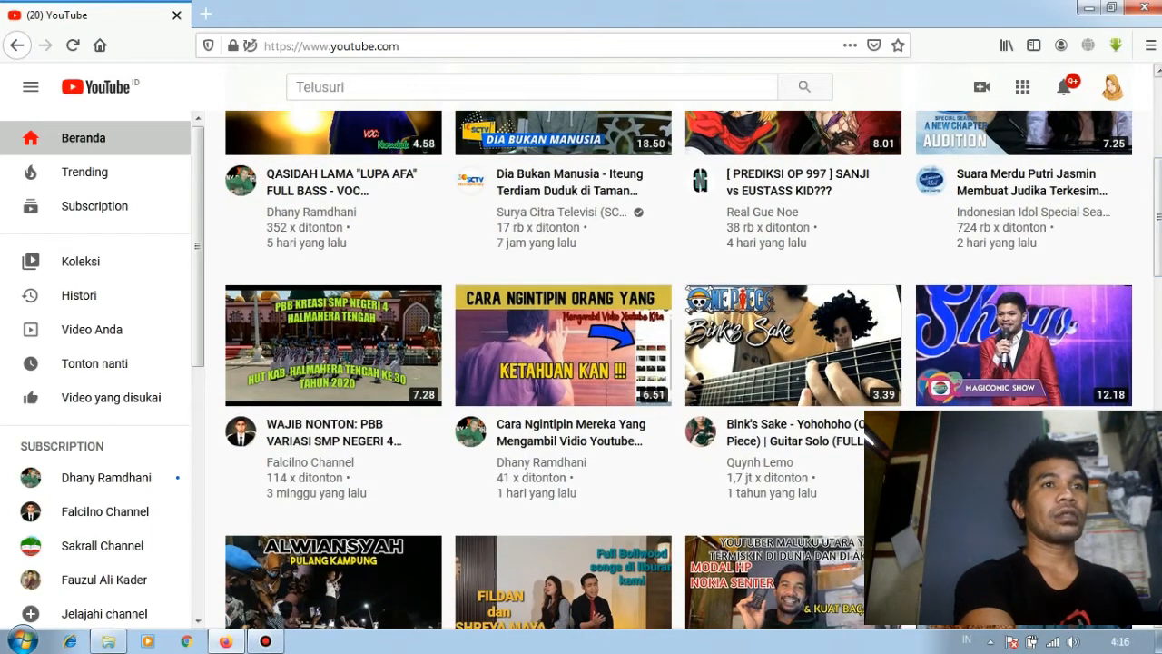
{"action": "scroll", "coordinate": [866, 433], "scroll_direction": "down", "scroll_amount": 1}
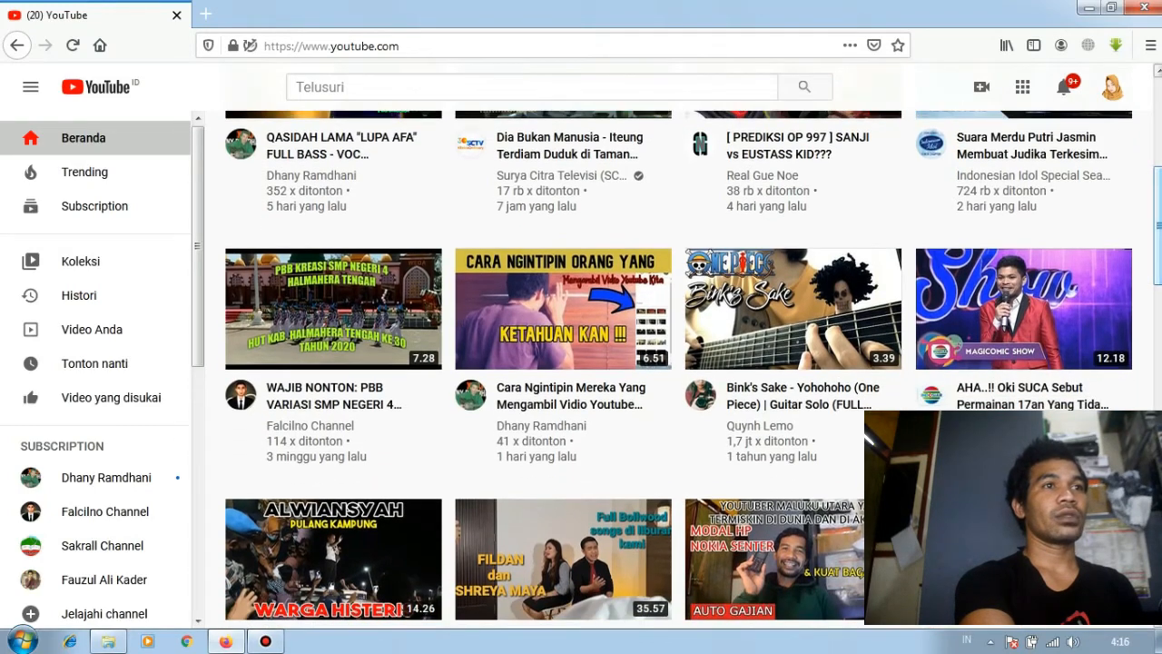
{"action": "scroll", "coordinate": [867, 436], "scroll_direction": "up", "scroll_amount": 1}
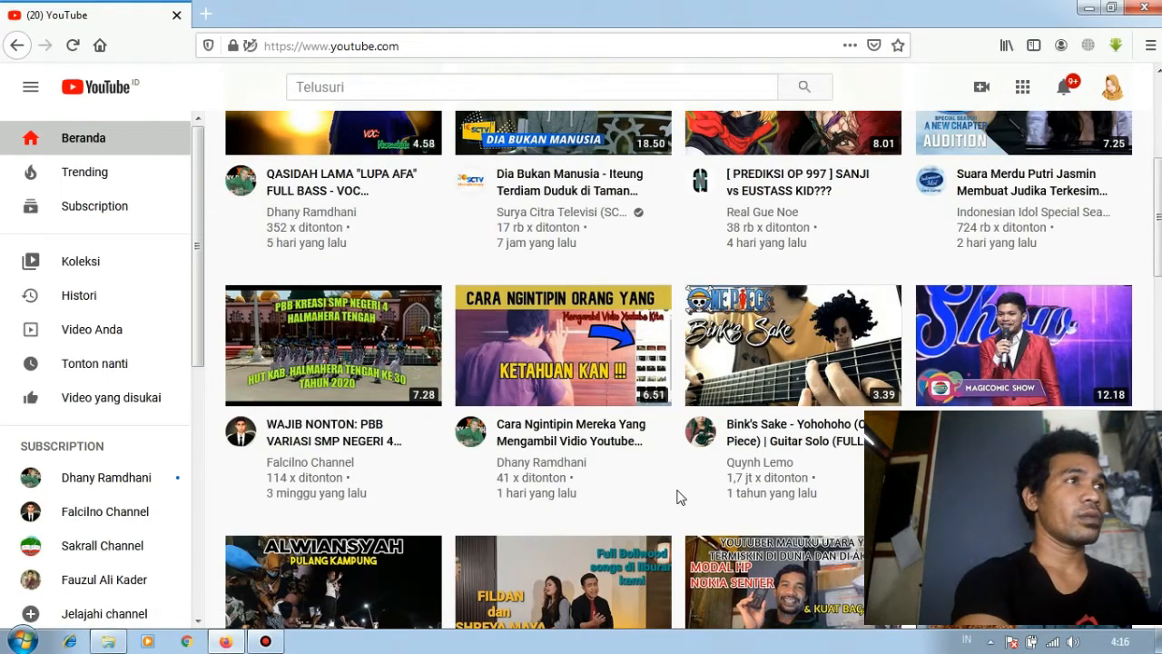
- Load pixlr.com in a new browser tab and launch the Pixlr X editor
{"action": "left_click", "coordinate": [208, 19]}
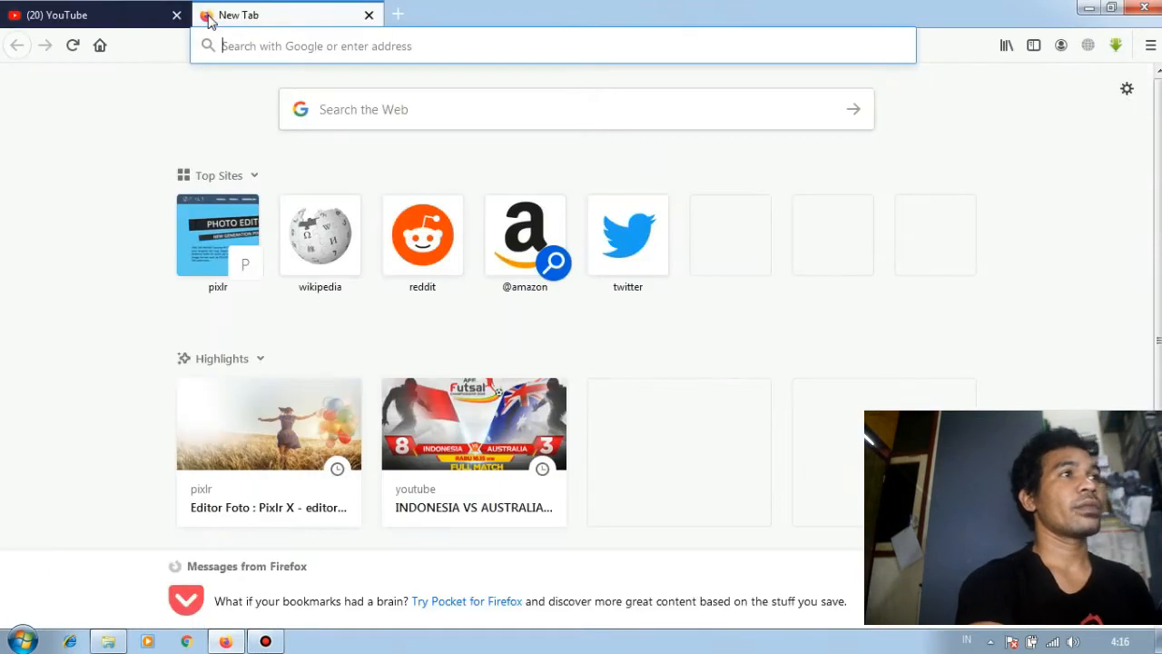
{"action": "left_click", "coordinate": [370, 56]}
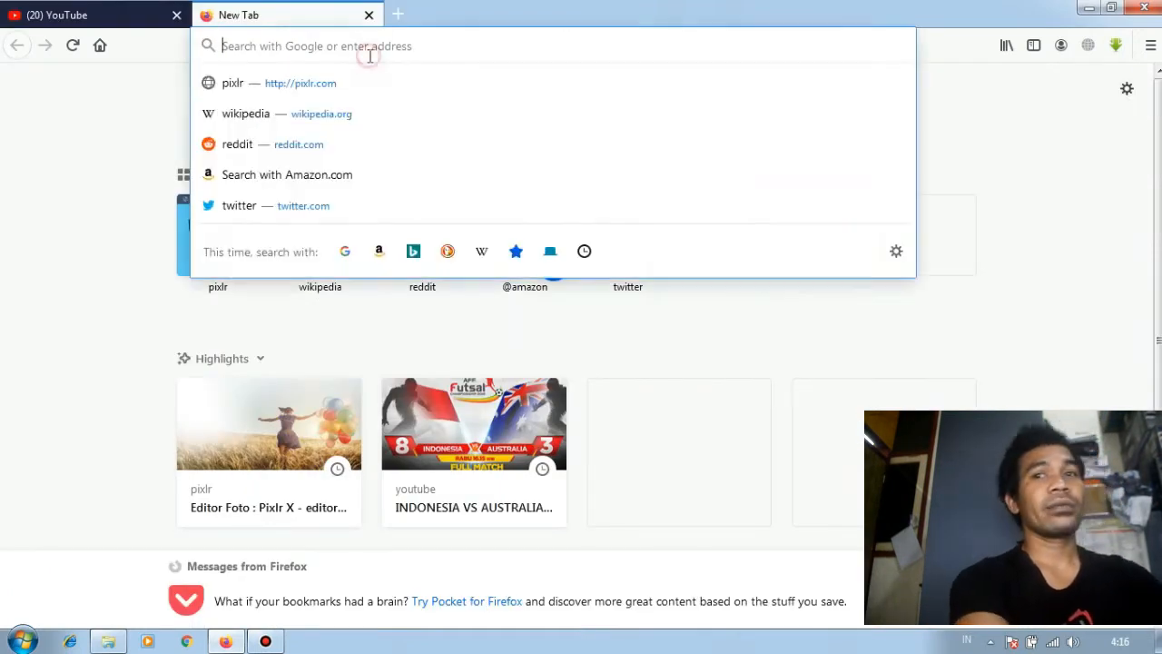
{"action": "type", "text": "p"}
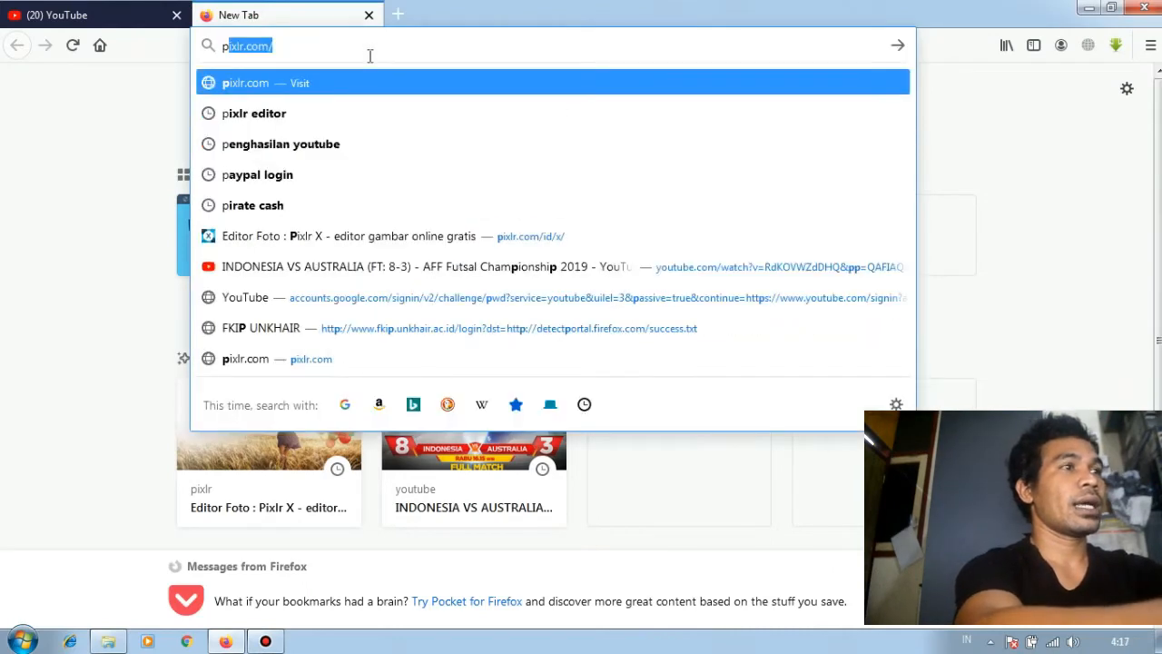
{"action": "type", "text": "i"}
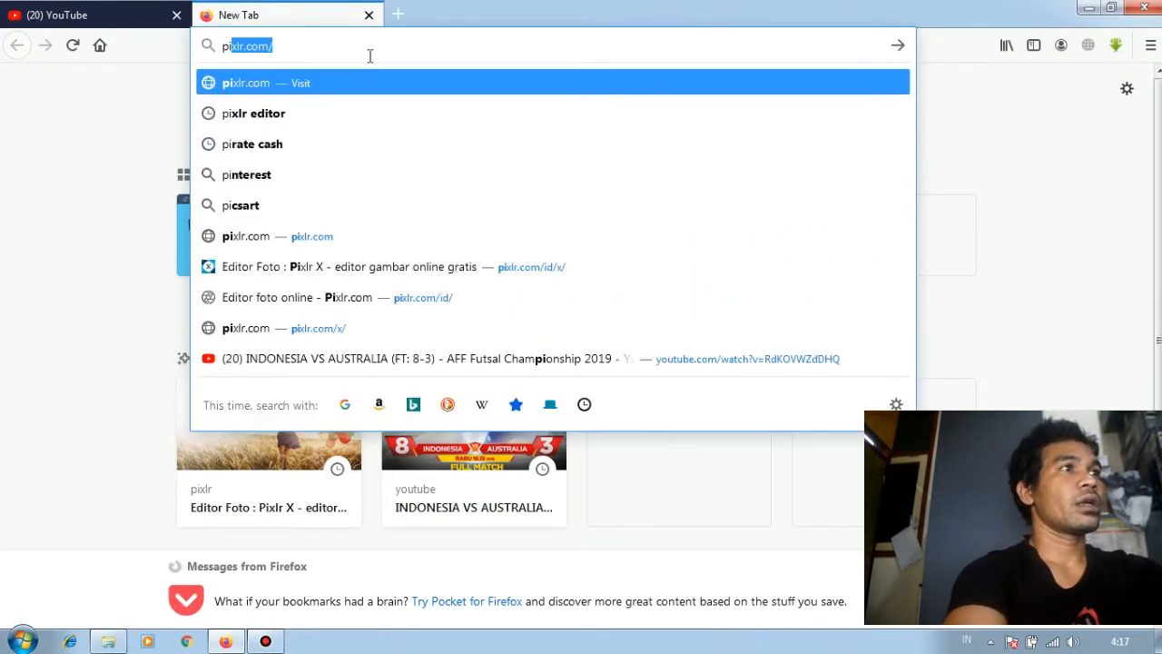
{"action": "left_click", "coordinate": [369, 56]}
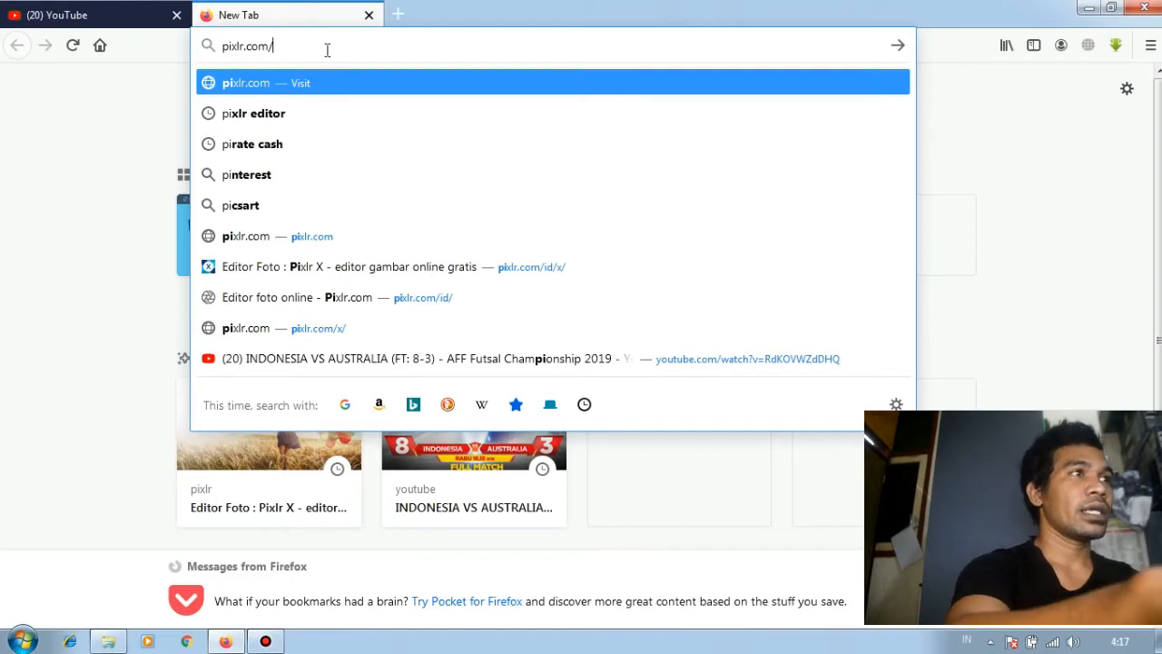
{"action": "key", "text": "Return"}
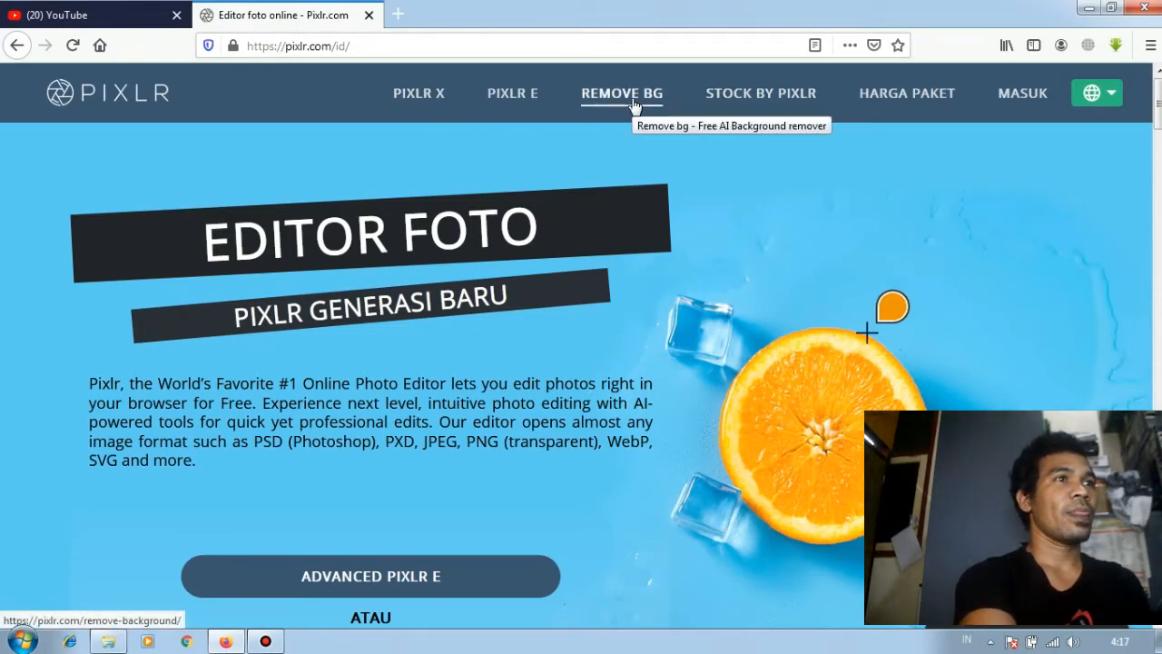
{"action": "left_click", "coordinate": [424, 100]}
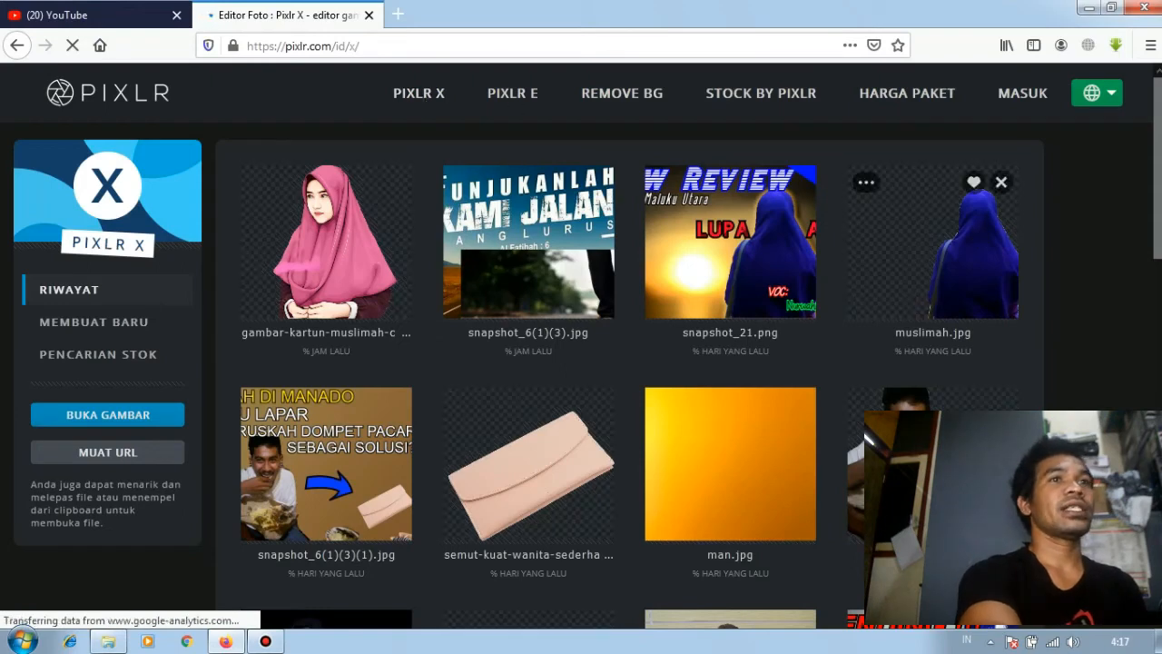
- Open the image Snapshot_31 from the Wondershare Filmora Snapshot folder for editing
{"action": "scroll", "coordinate": [635, 363], "scroll_direction": "down", "scroll_amount": 2}
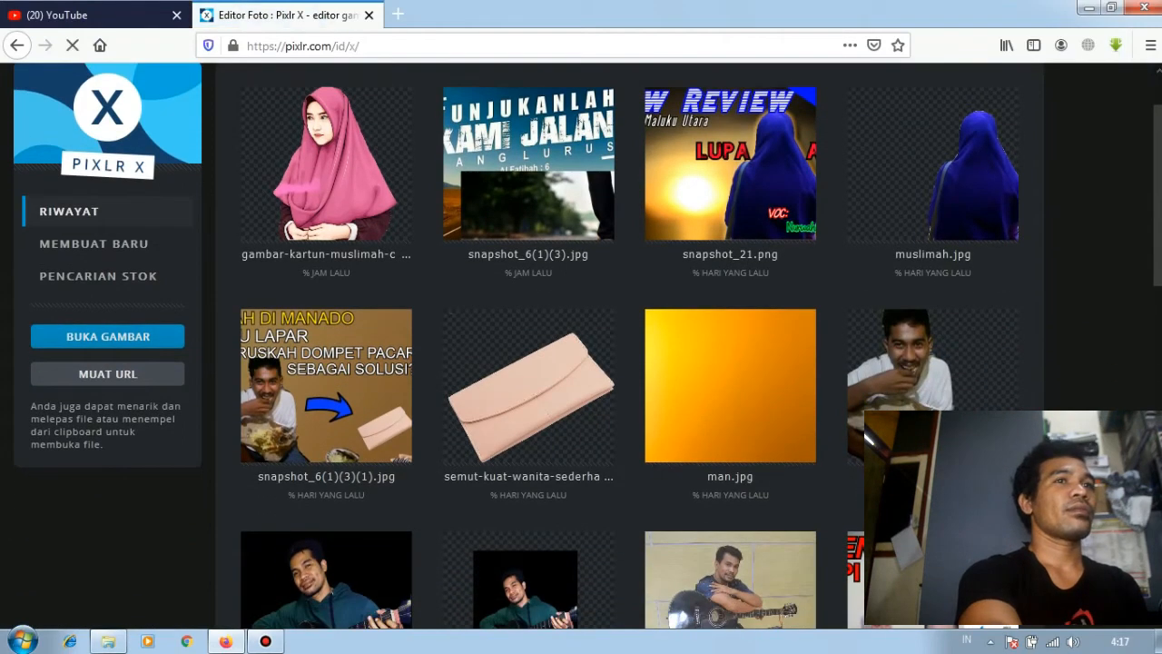
{"action": "scroll", "coordinate": [921, 210], "scroll_direction": "up", "scroll_amount": 2}
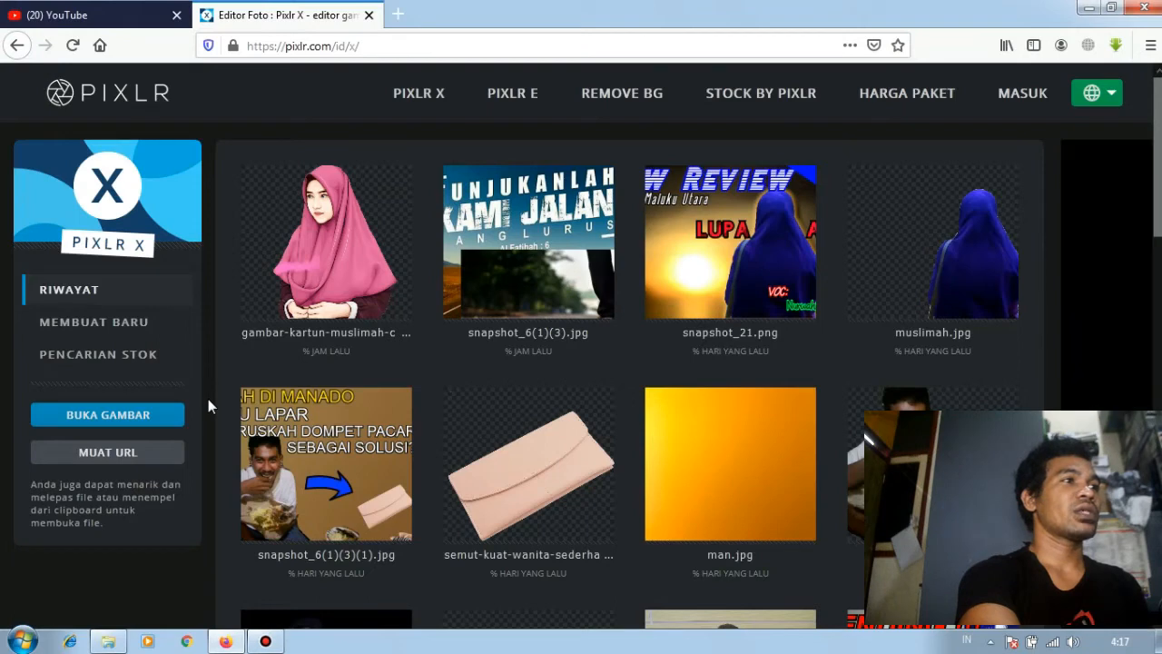
{"action": "left_click", "coordinate": [129, 425]}
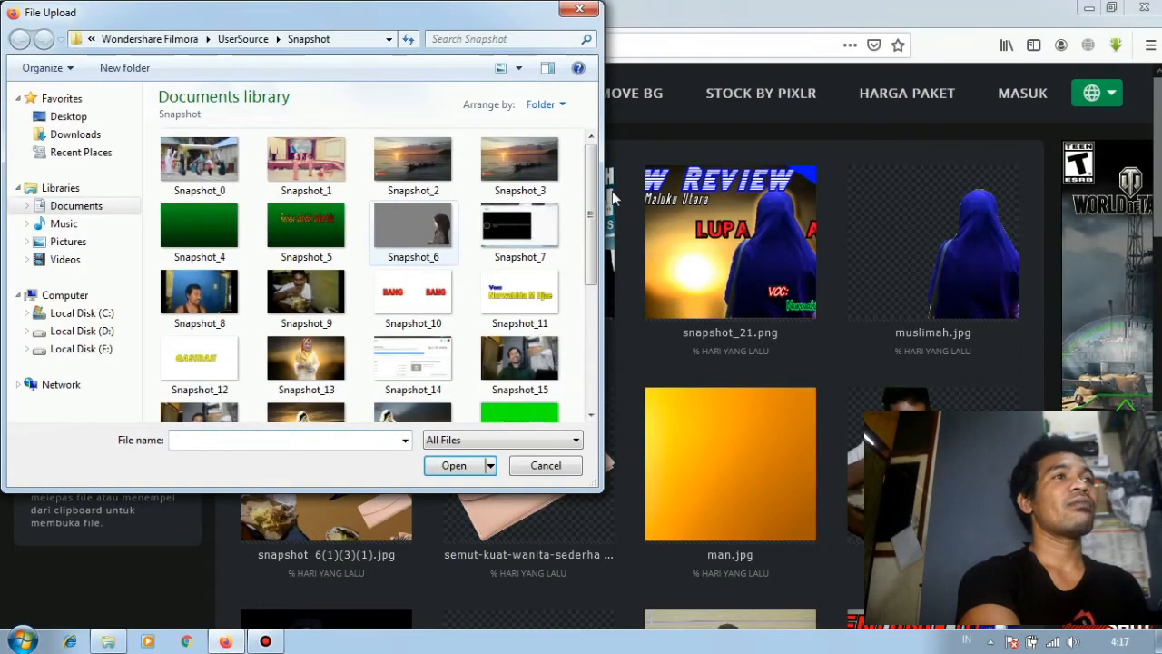
{"action": "scroll", "coordinate": [594, 325], "scroll_direction": "down", "scroll_amount": 3}
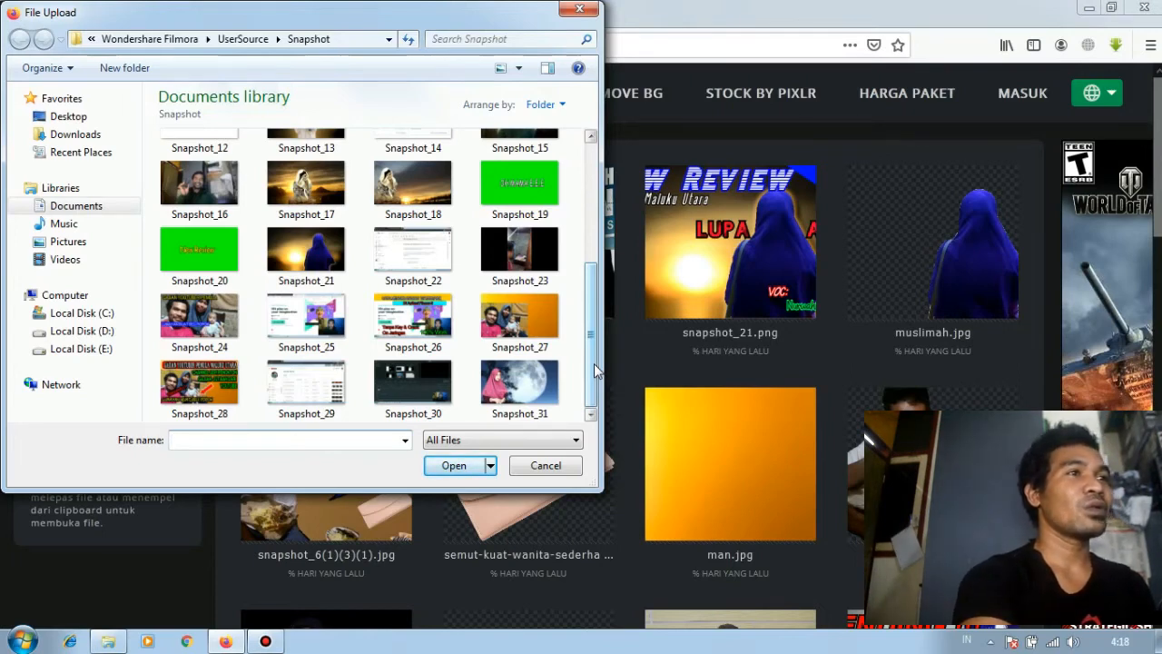
{"action": "left_click", "coordinate": [513, 389]}
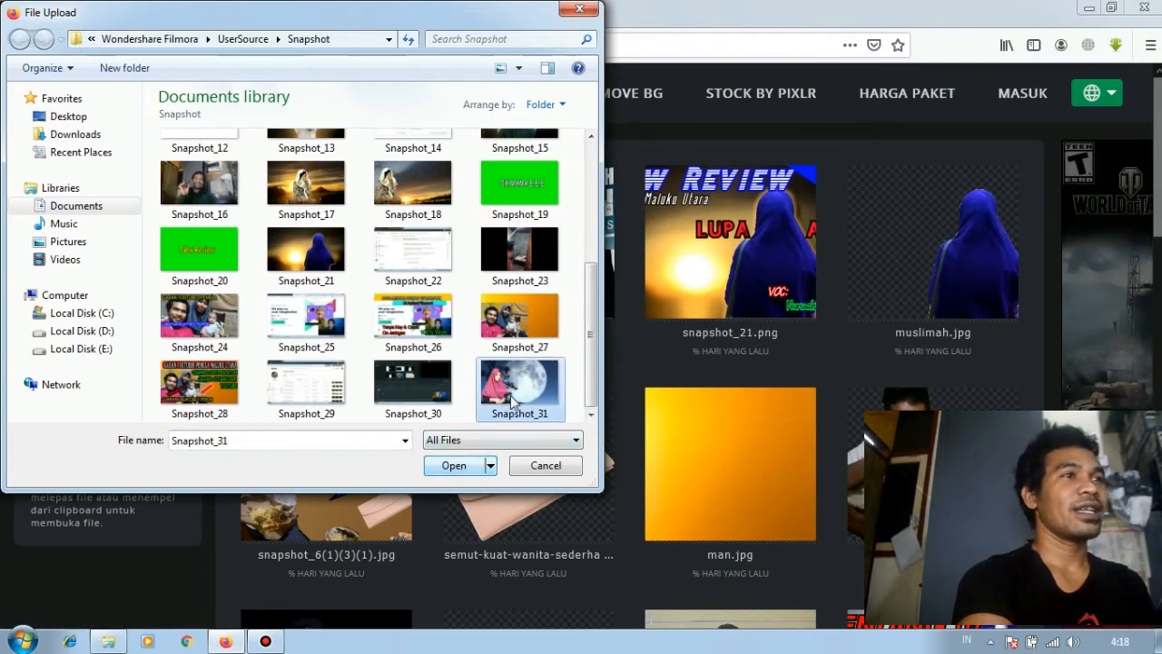
{"action": "left_click", "coordinate": [453, 466]}
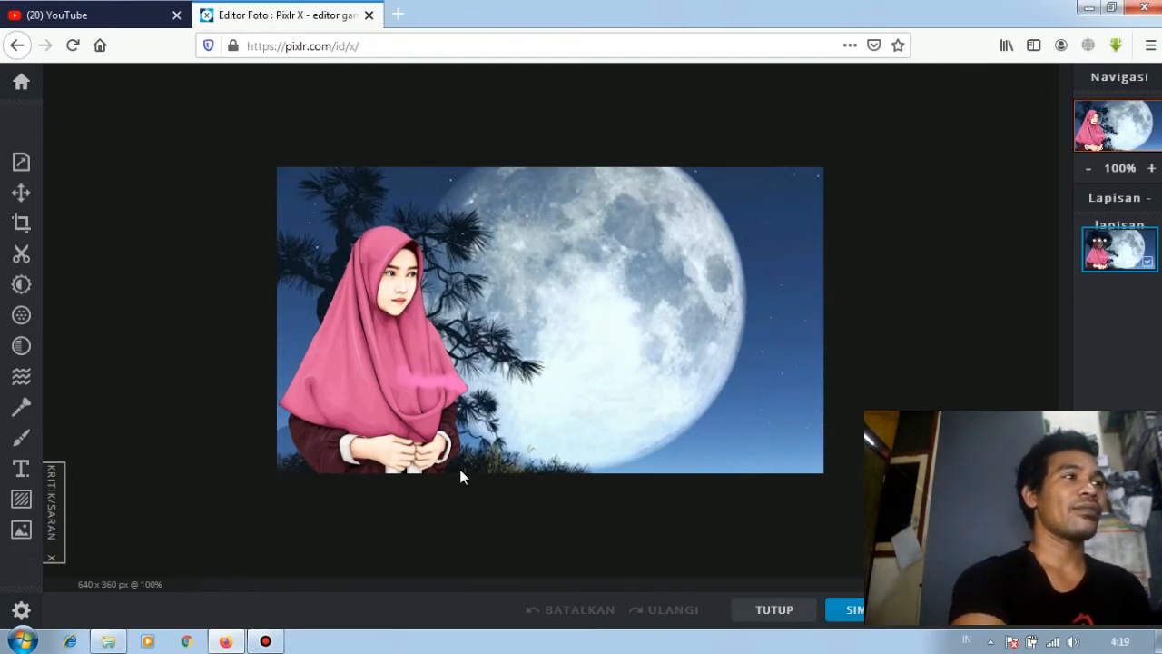
- Add a new text layer with the default text and position it over the woman and the moon
{"action": "left_click", "coordinate": [27, 470]}
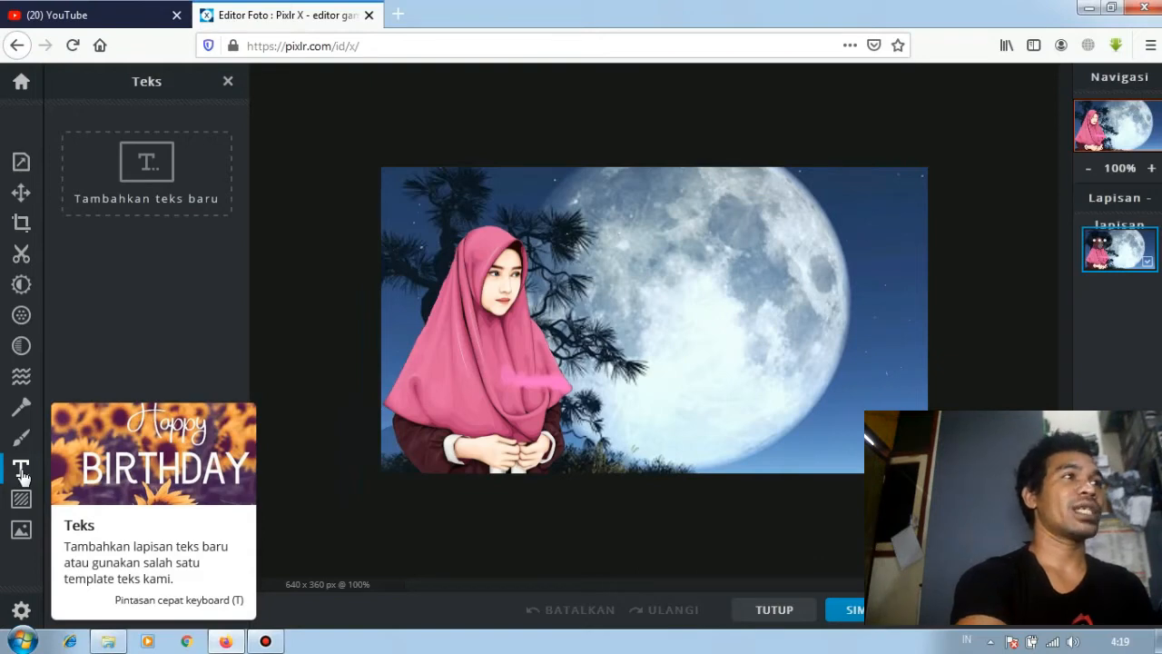
{"action": "left_click", "coordinate": [160, 172]}
{"action": "left_click_drag", "start_coordinate": [655, 316], "coordinate": [636, 198]}
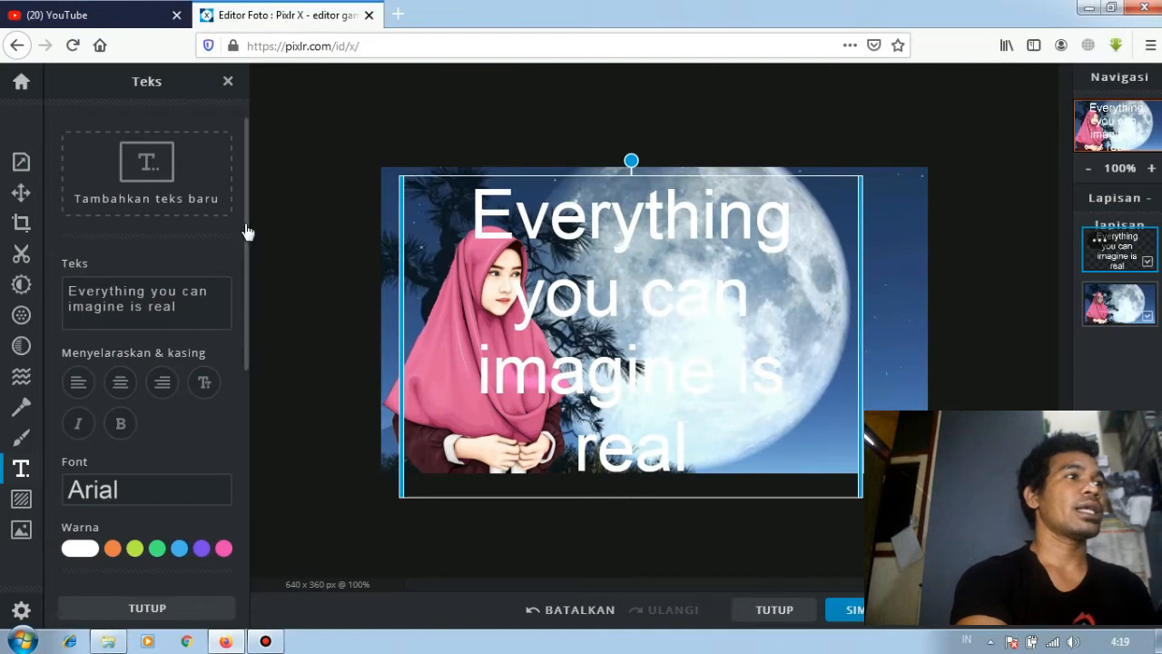
- Preview several fonts on the new text layer and set its font to Amaranth
{"action": "left_click_drag", "start_coordinate": [246, 233], "coordinate": [241, 324]}
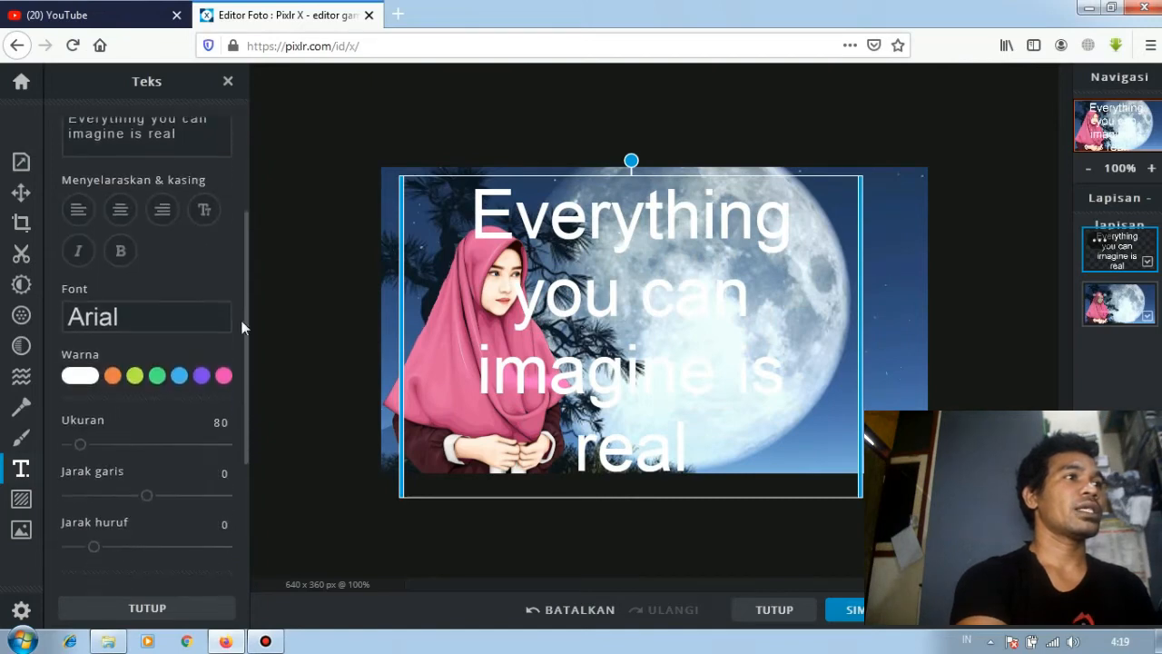
{"action": "left_click", "coordinate": [184, 322]}
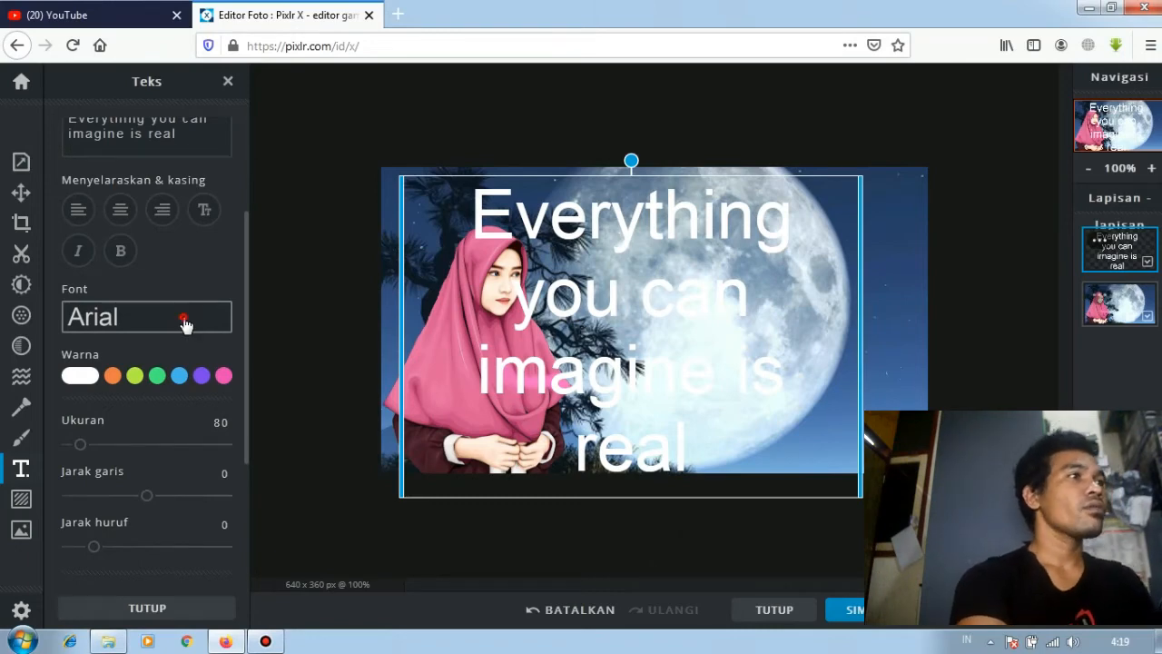
{"action": "left_click", "coordinate": [187, 245]}
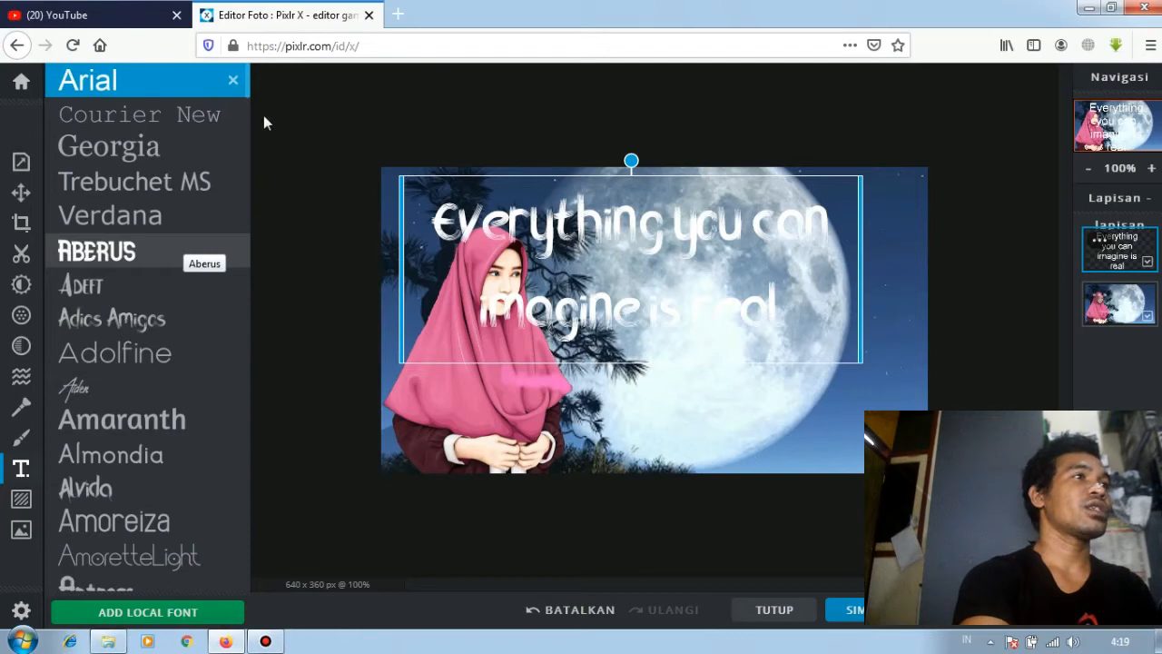
{"action": "left_click", "coordinate": [207, 118]}
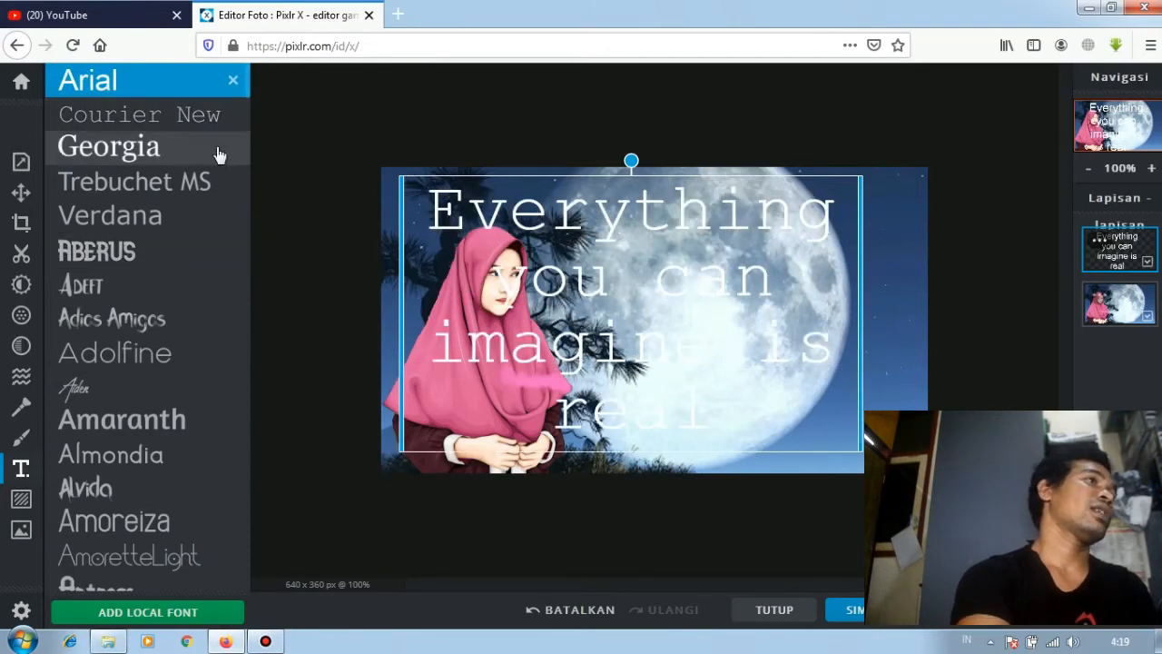
{"action": "left_click", "coordinate": [223, 156]}
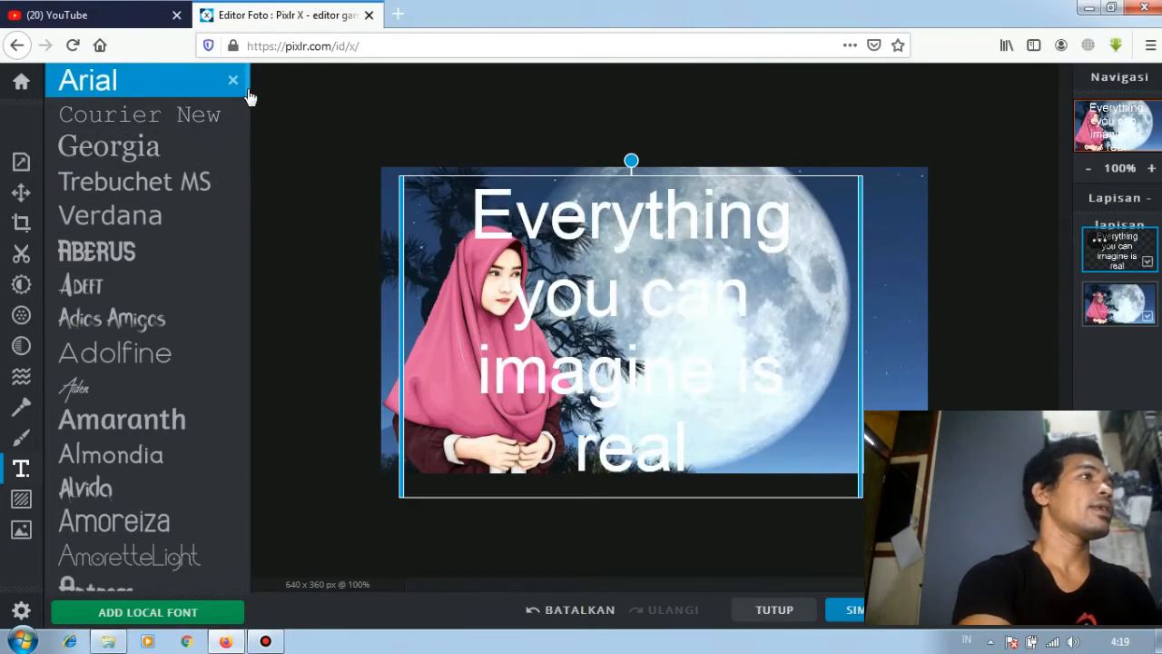
{"action": "scroll", "coordinate": [247, 90], "scroll_direction": "down", "scroll_amount": 4}
{"action": "left_click", "coordinate": [186, 170]}
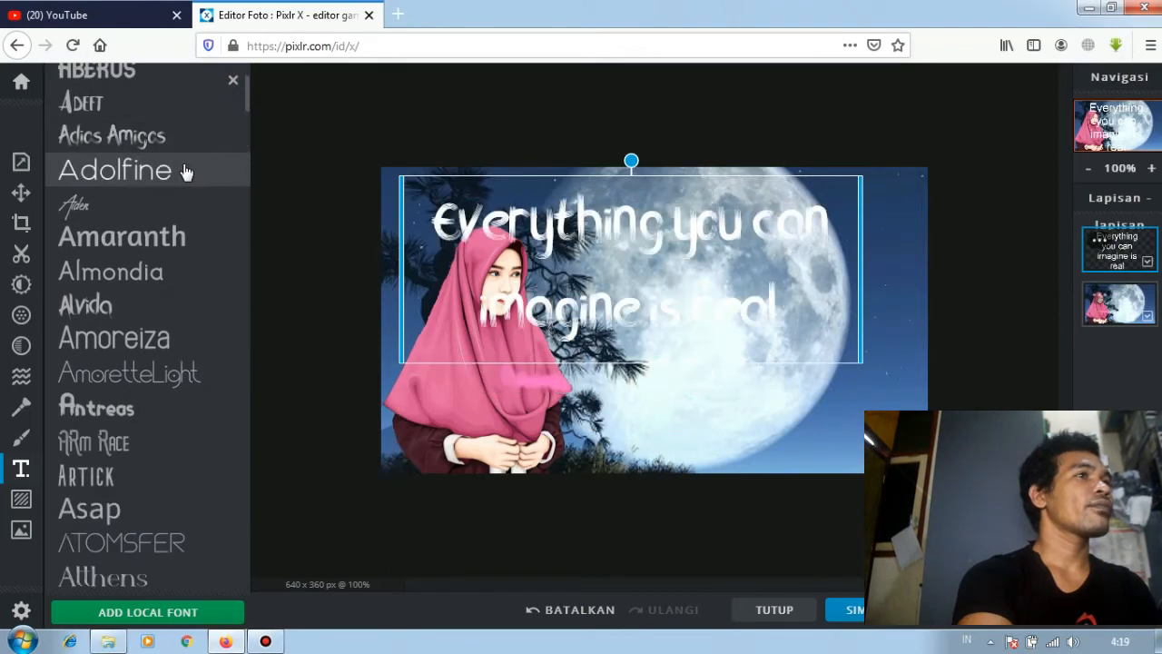
{"action": "left_click", "coordinate": [185, 148]}
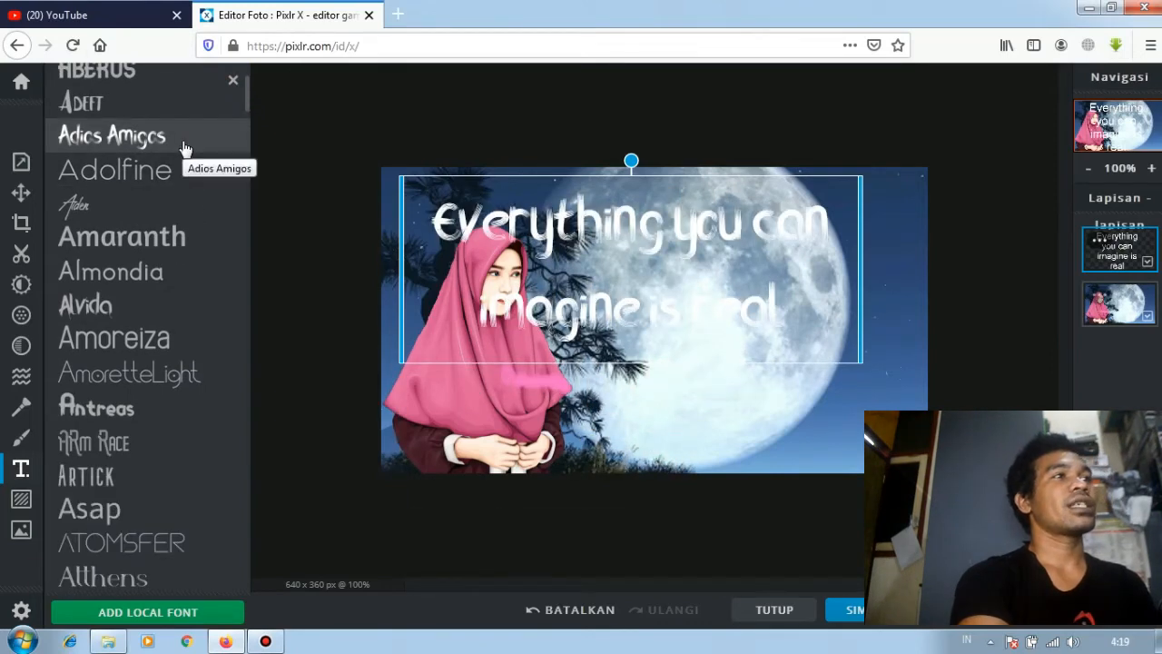
{"action": "left_click", "coordinate": [179, 236]}
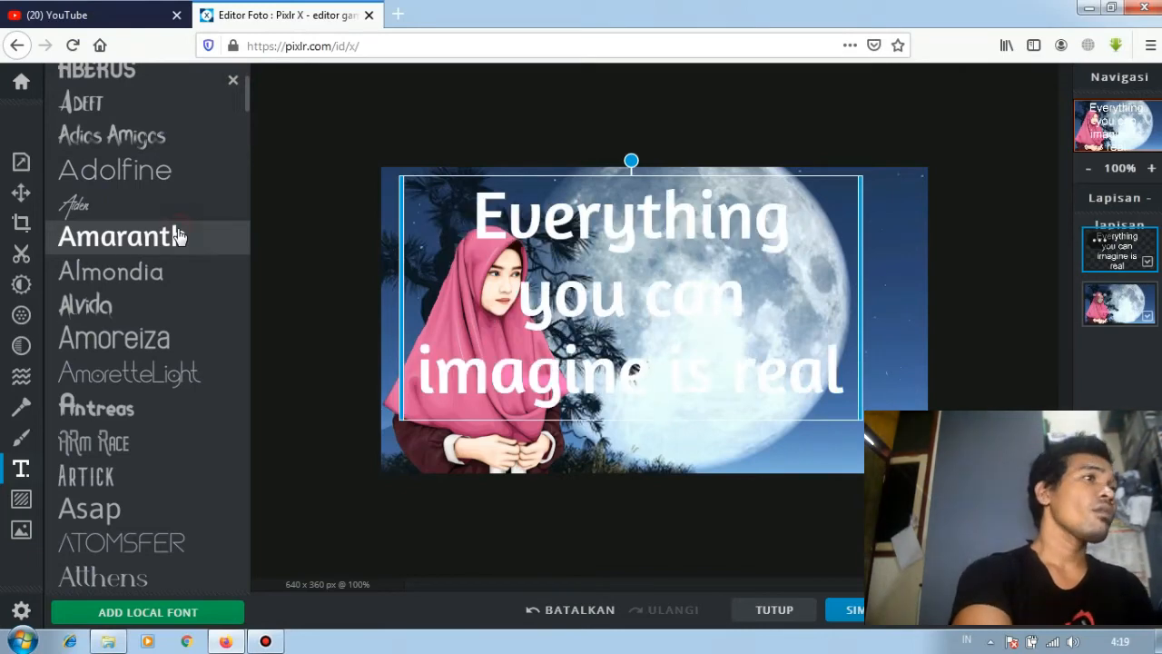
{"action": "left_click", "coordinate": [178, 236]}
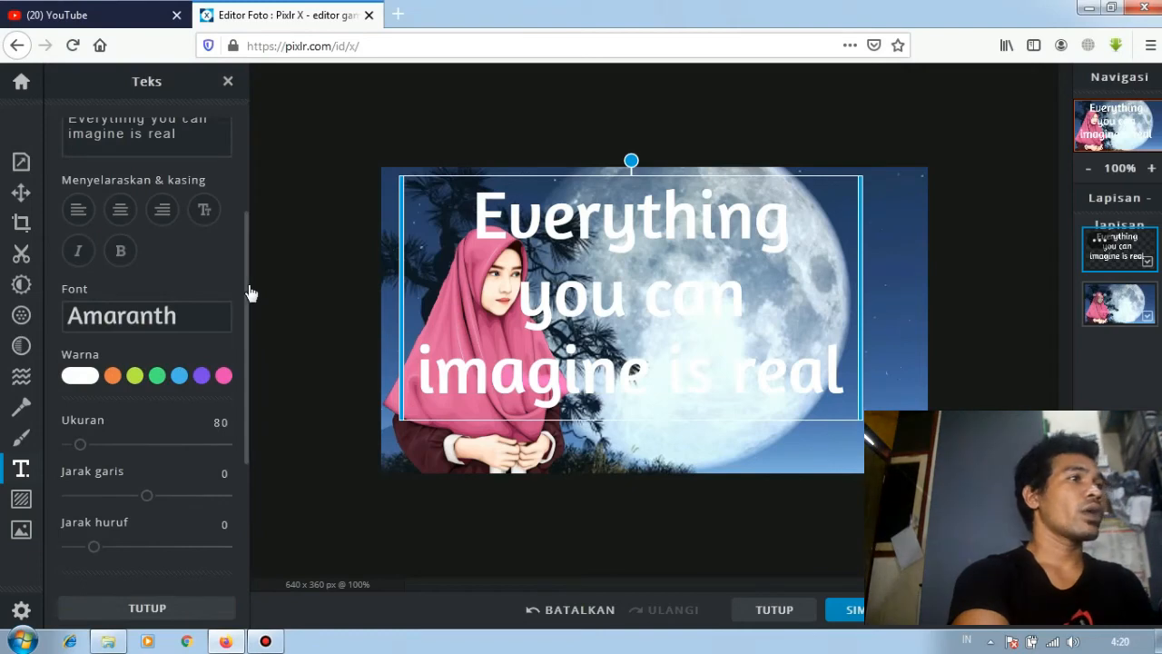
- Set the text colour to black (#000000)
{"action": "scroll", "coordinate": [249, 300], "scroll_direction": "down", "scroll_amount": 3}
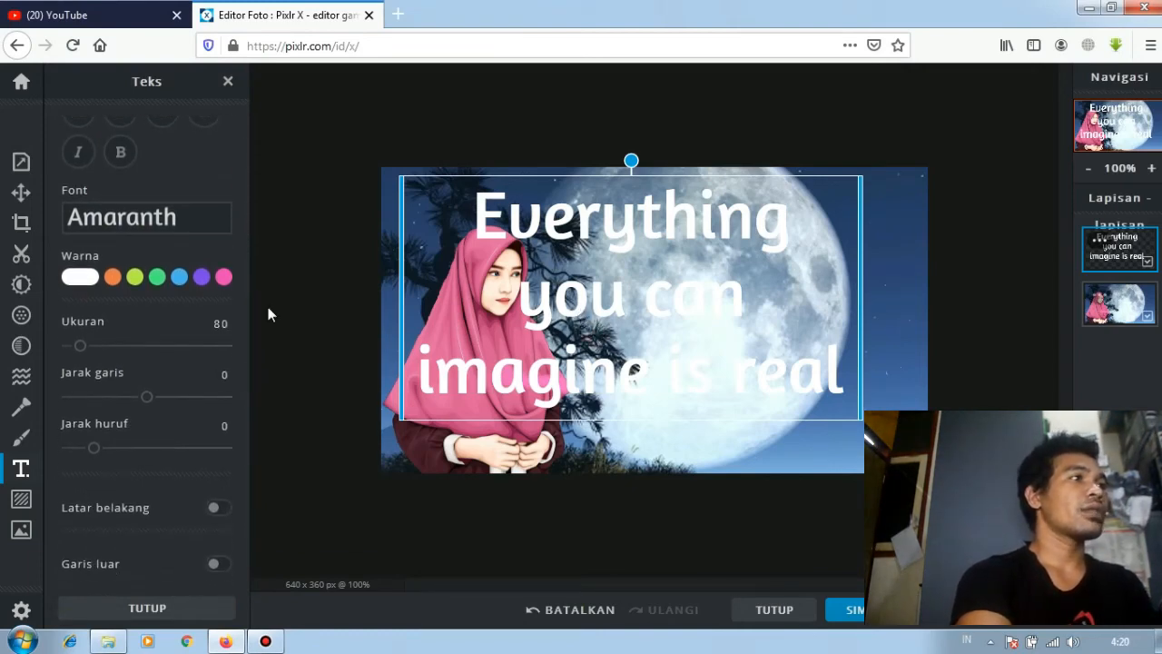
{"action": "left_click", "coordinate": [79, 279]}
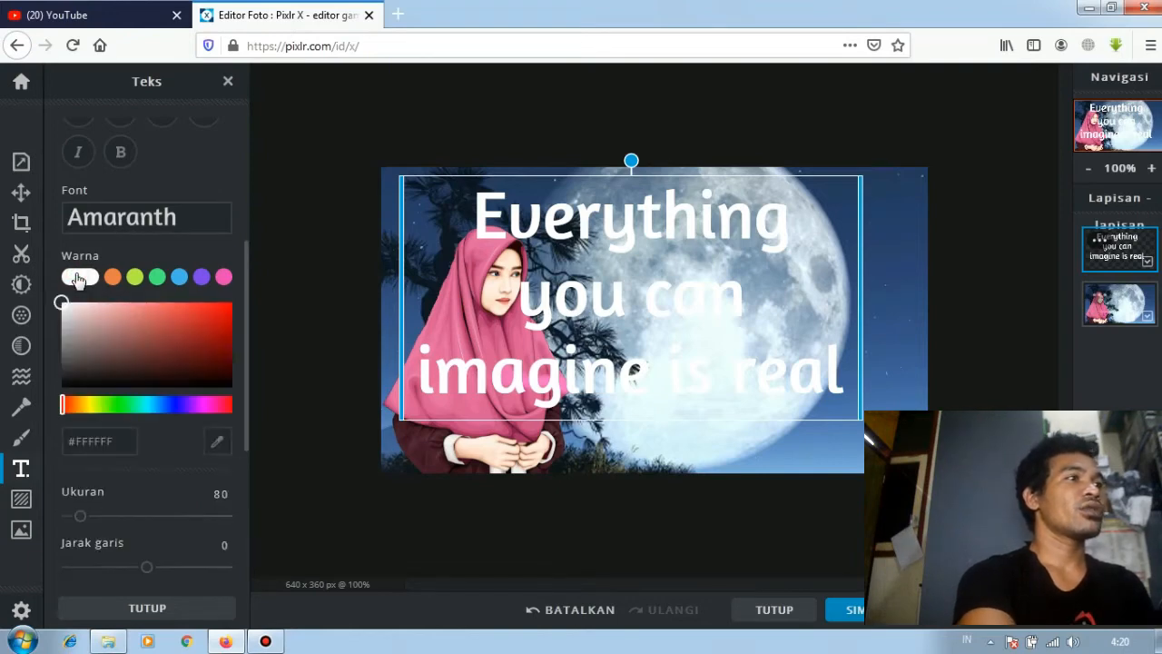
{"action": "left_click", "coordinate": [74, 361]}
{"action": "left_click_drag", "start_coordinate": [75, 361], "coordinate": [62, 407]}
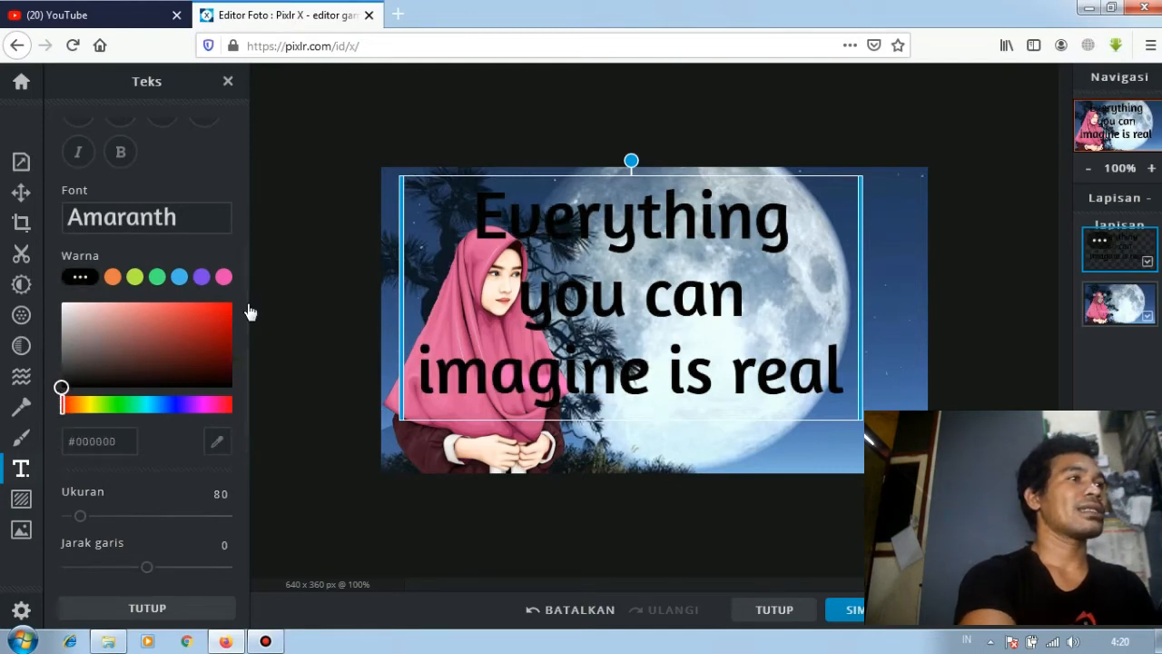
{"action": "left_click_drag", "start_coordinate": [250, 311], "coordinate": [249, 337]}
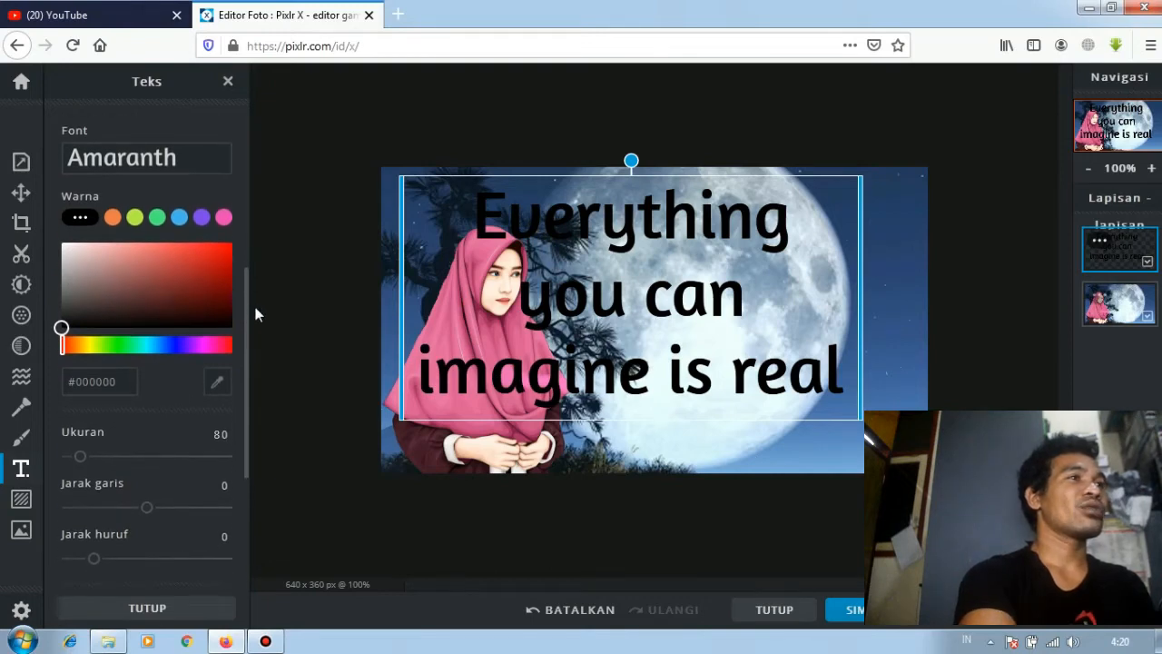
{"action": "left_click_drag", "start_coordinate": [246, 312], "coordinate": [249, 343]}
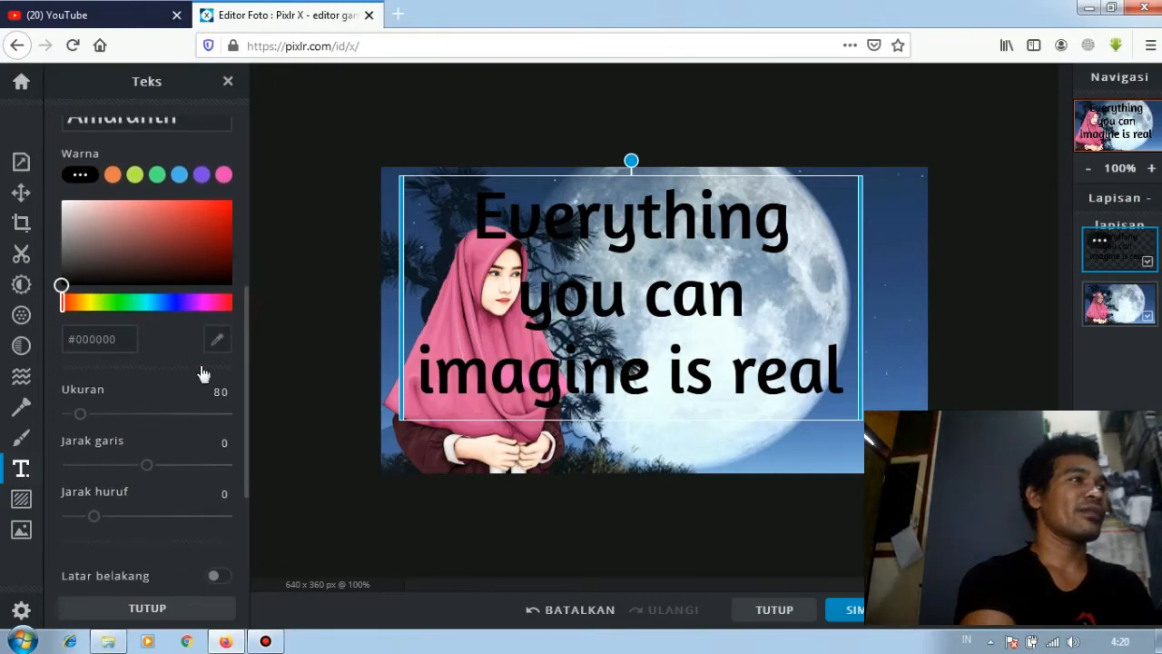
- Set the text size to 55 and replace the default text with "Qasidah Daerah Maluku Utara"
{"action": "left_click_drag", "start_coordinate": [82, 415], "coordinate": [77, 415]}
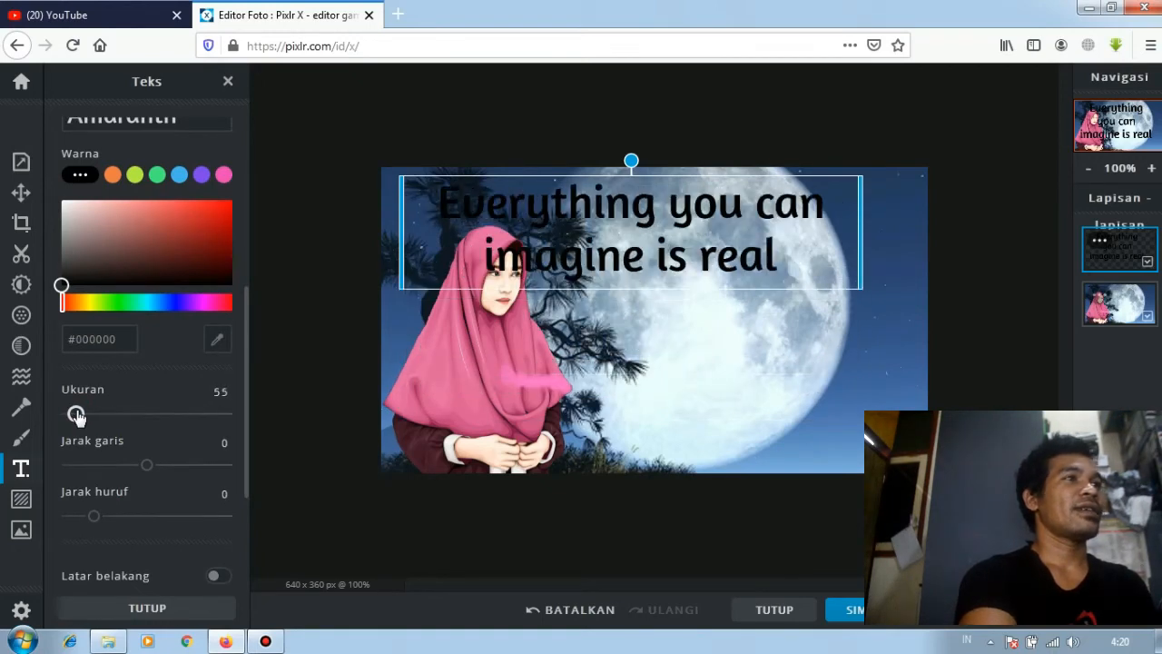
{"action": "double_click", "coordinate": [522, 257]}
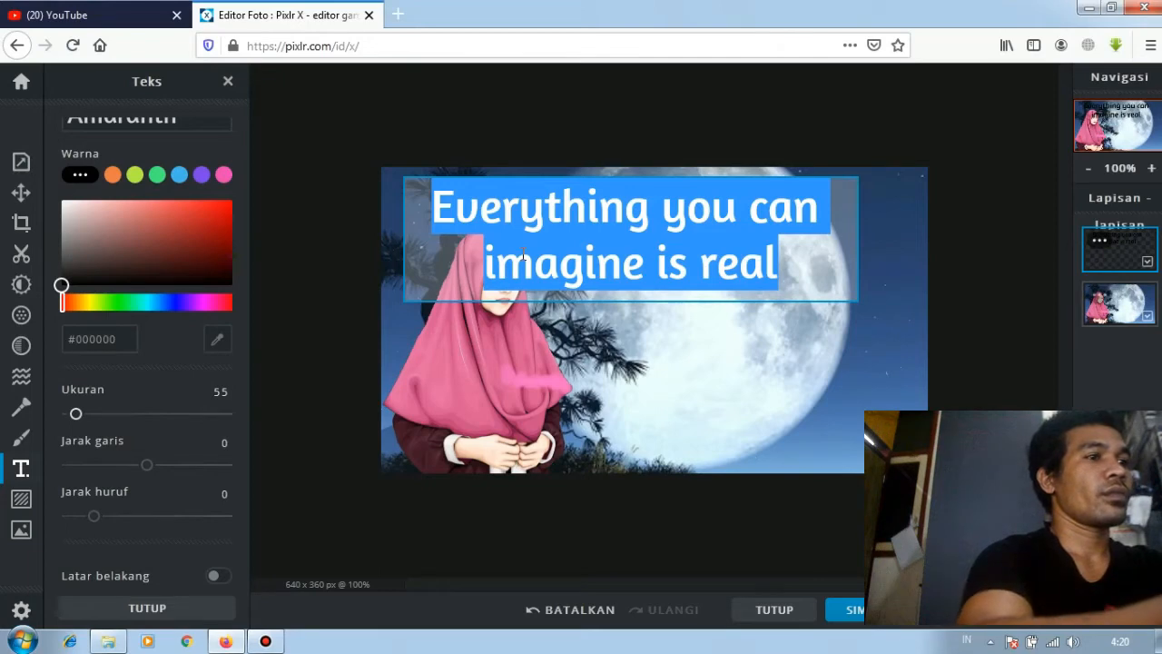
{"action": "type", "text": "Qasid"}
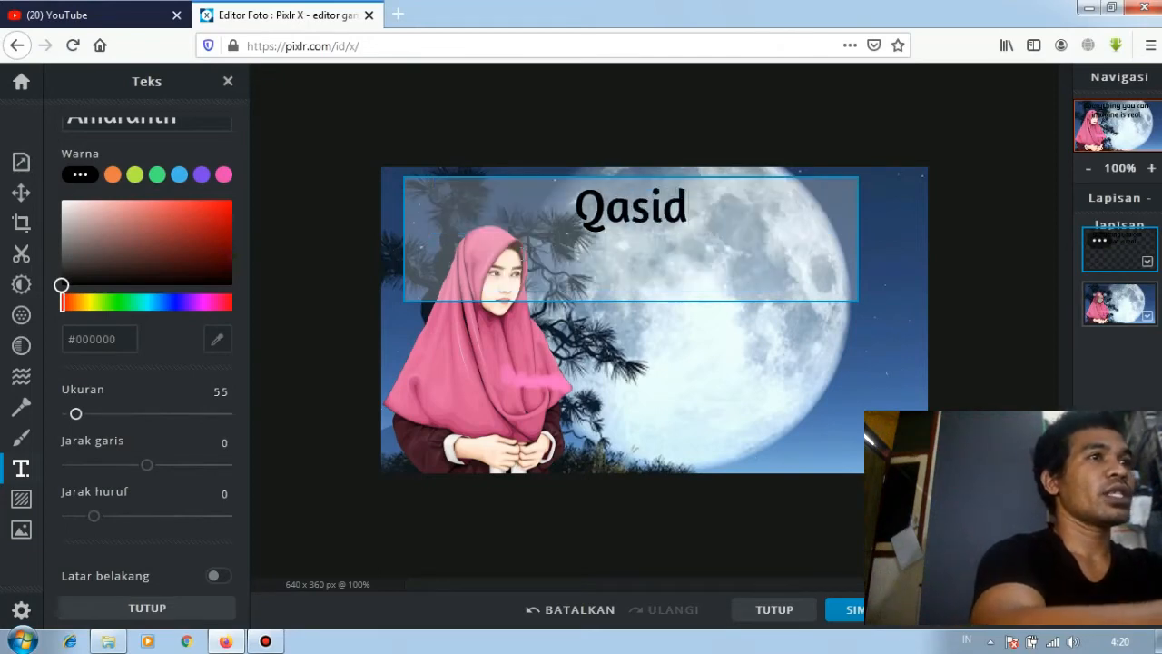
{"action": "type", "text": "ah"}
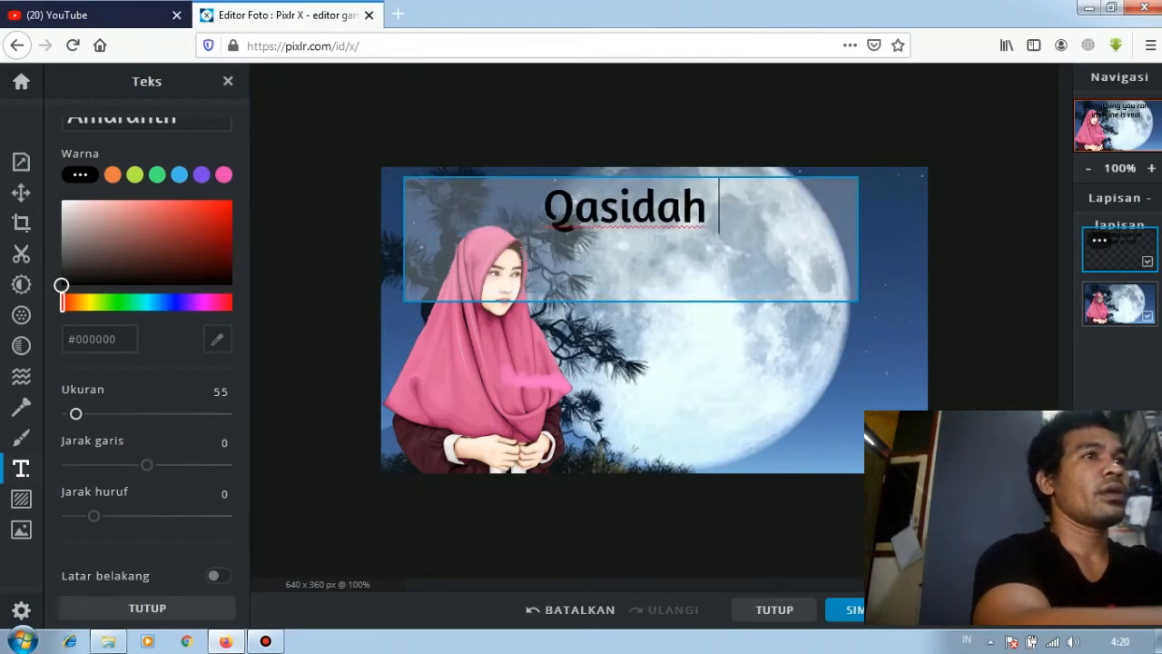
{"action": "type", "text": " Daera"}
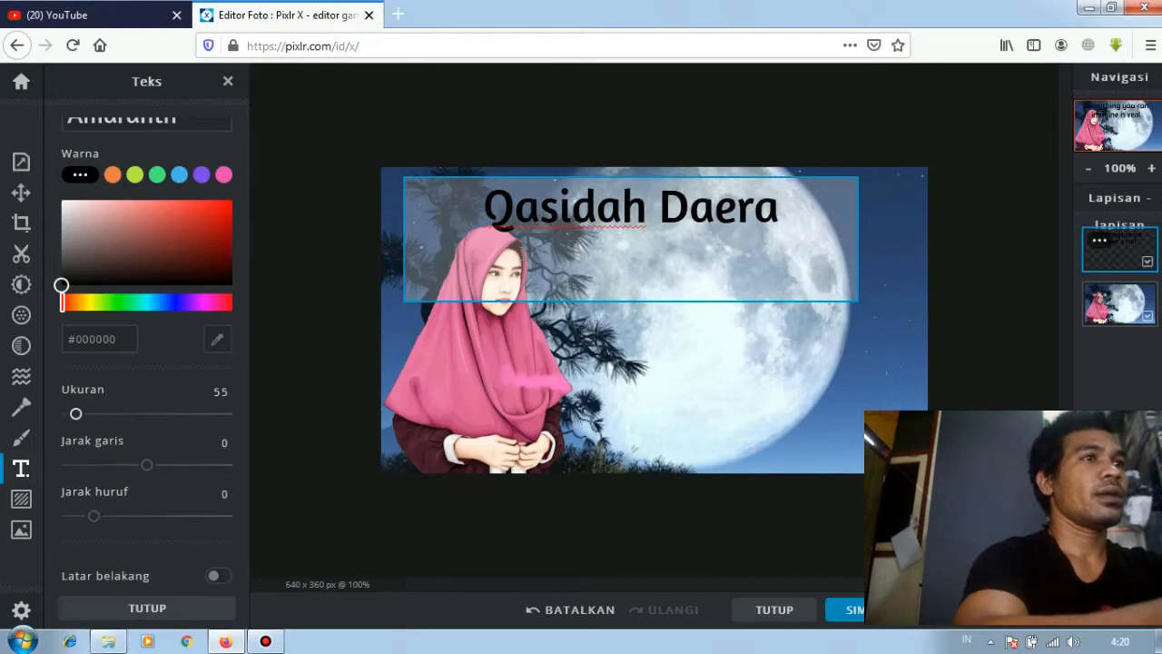
{"action": "type", "text": "h "}
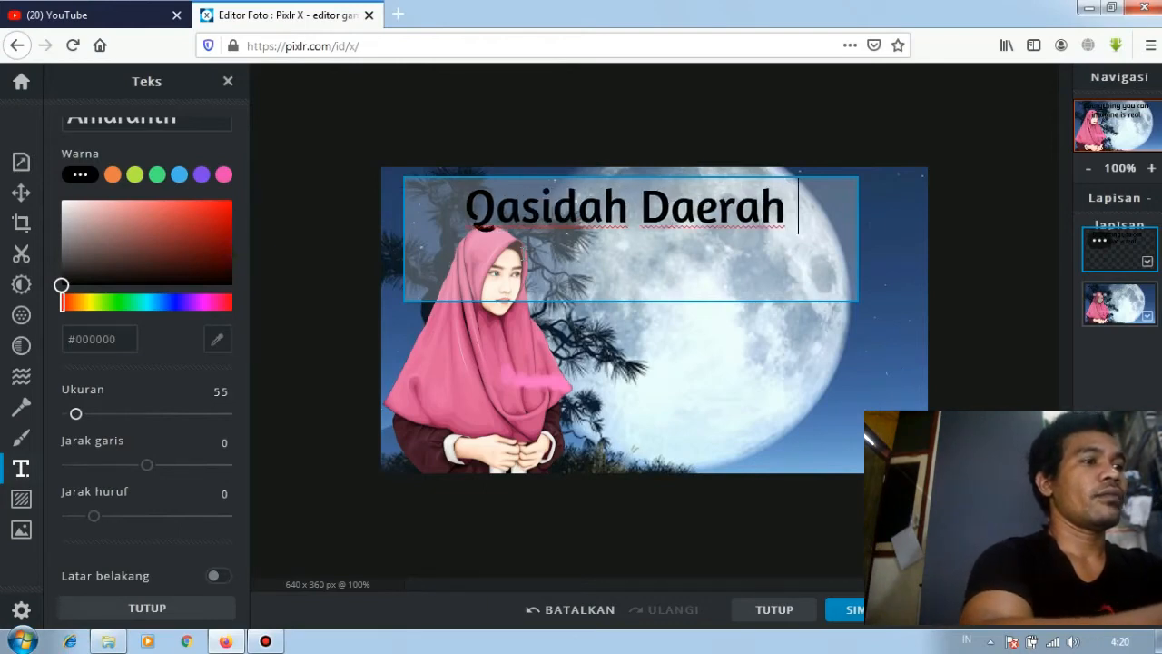
{"action": "type", "text": "mal"}
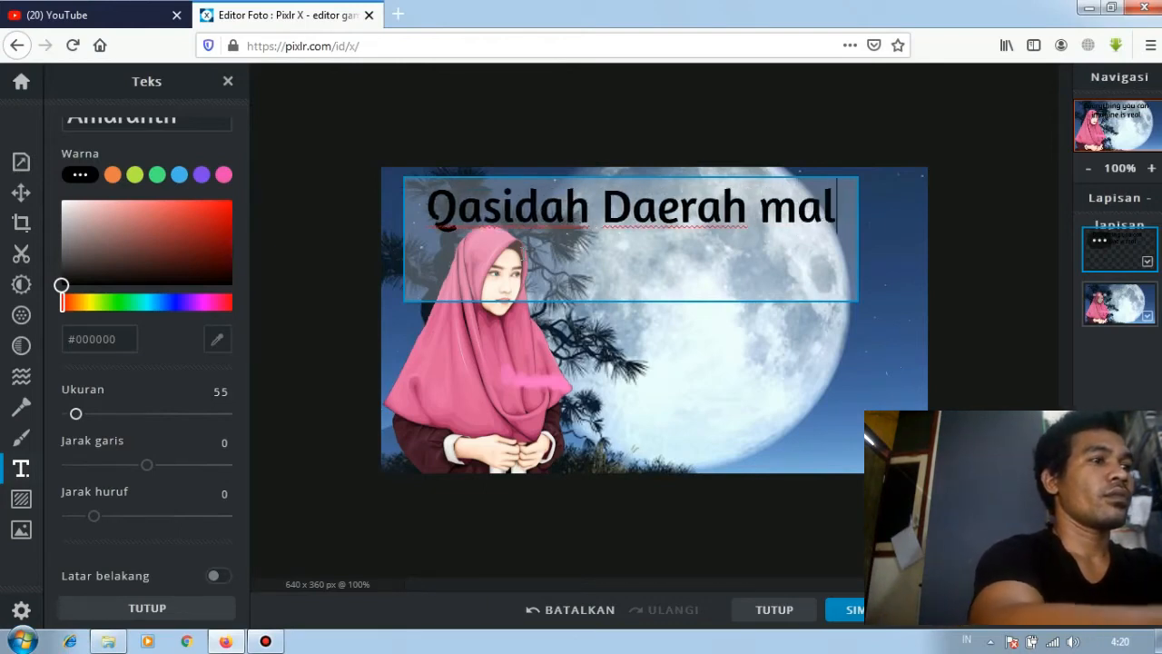
{"action": "type", "text": "uku U"}
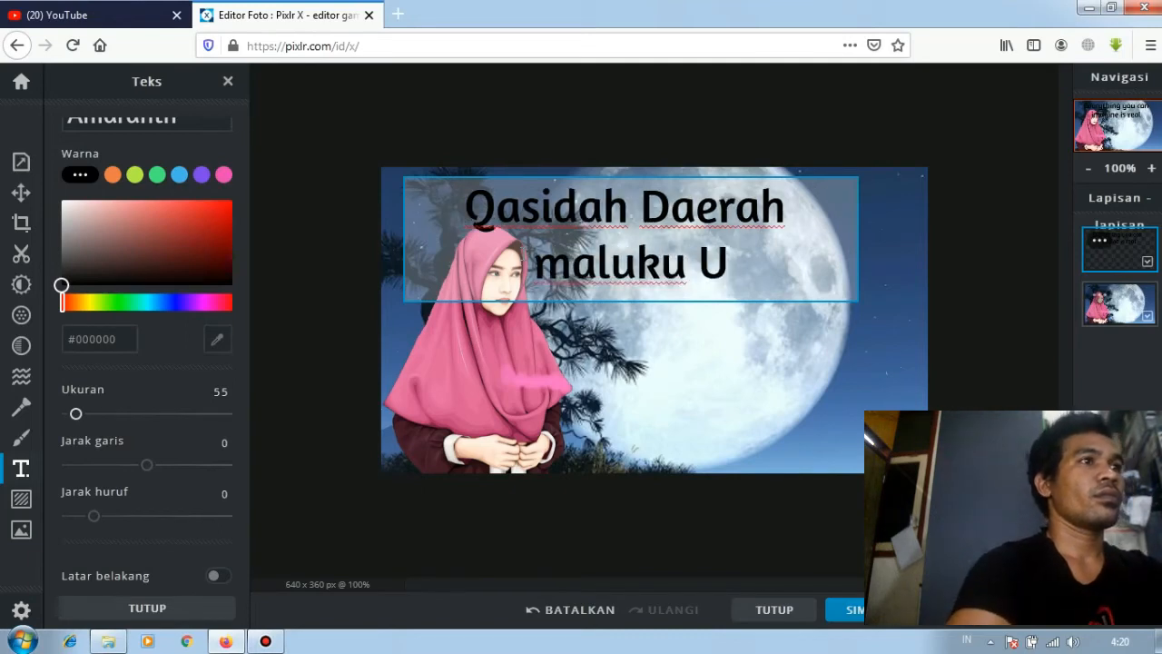
{"action": "type", "text": "tara"}
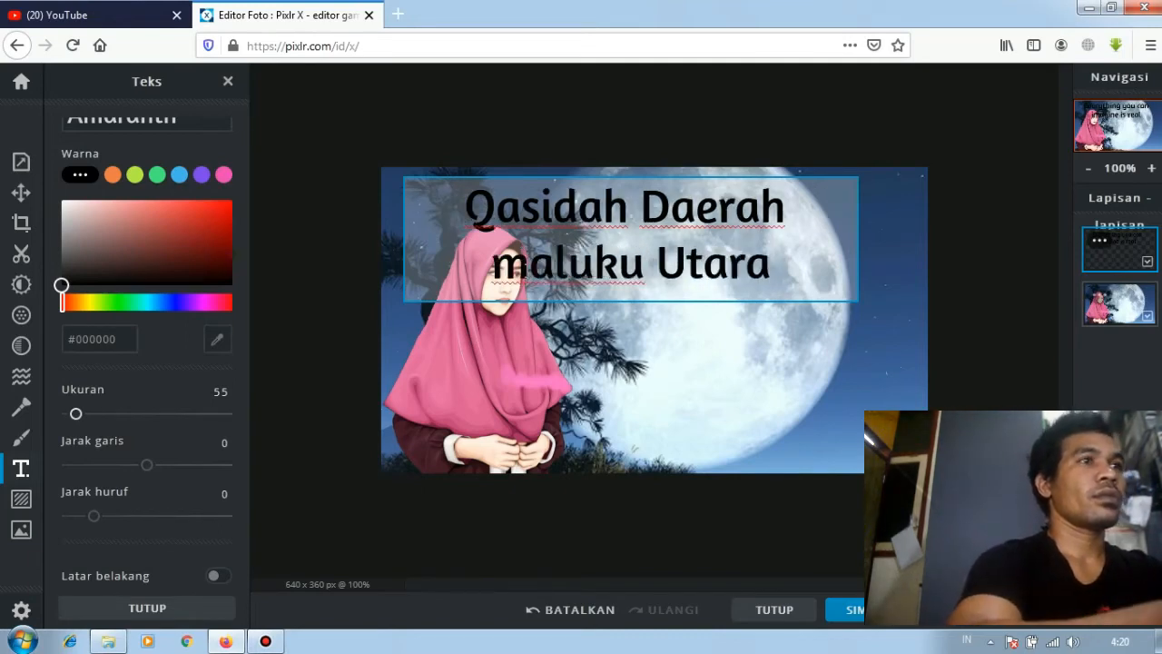
{"action": "left_click", "coordinate": [530, 263]}
{"action": "key", "text": "BackSpace"}
{"action": "type", "text": "M"}
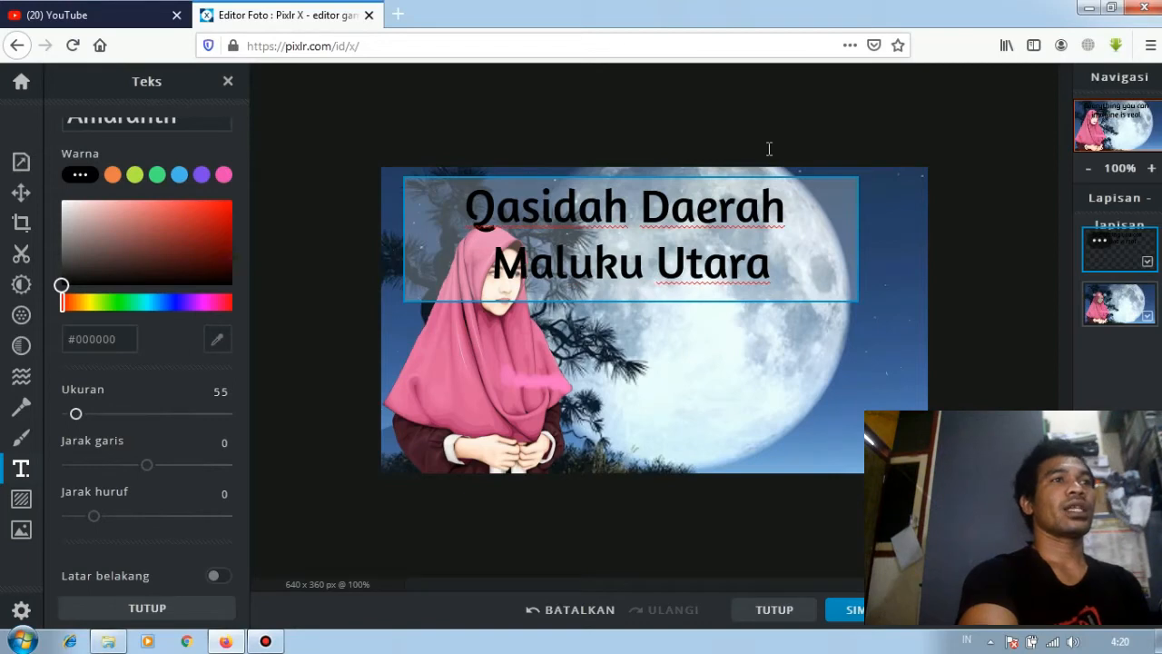
{"action": "left_click", "coordinate": [857, 120]}
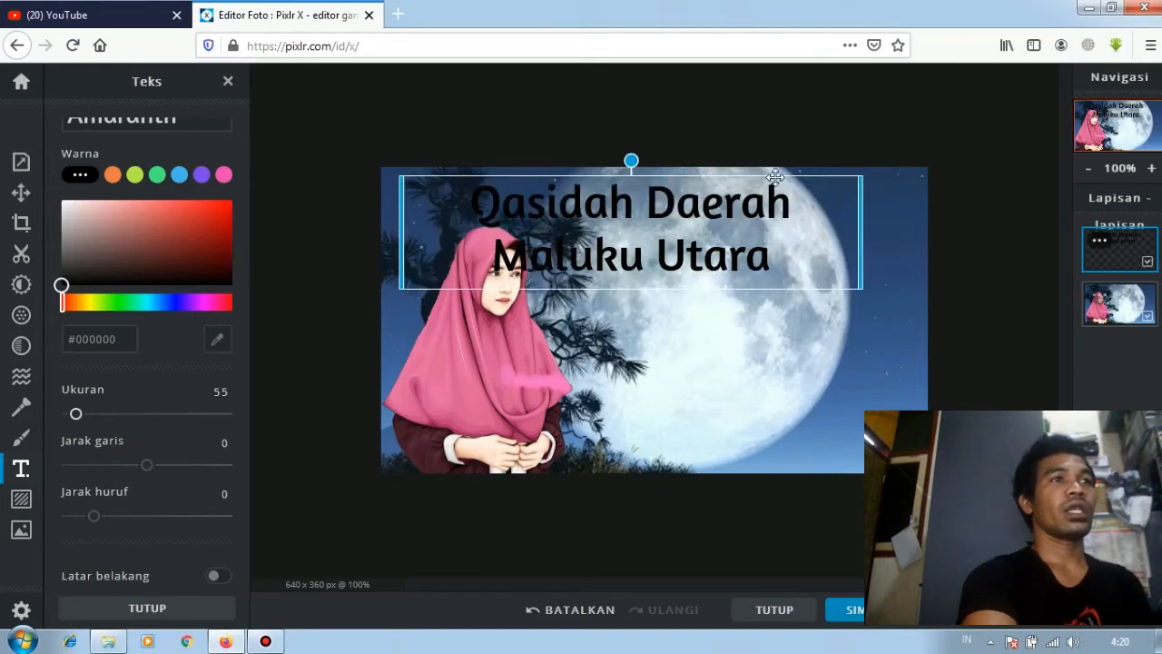
- Shift the "Qasidah Daerah Maluku Utara" title rightward along the image's upper edge so it sits over the moon
{"action": "left_click_drag", "start_coordinate": [775, 176], "coordinate": [820, 178]}
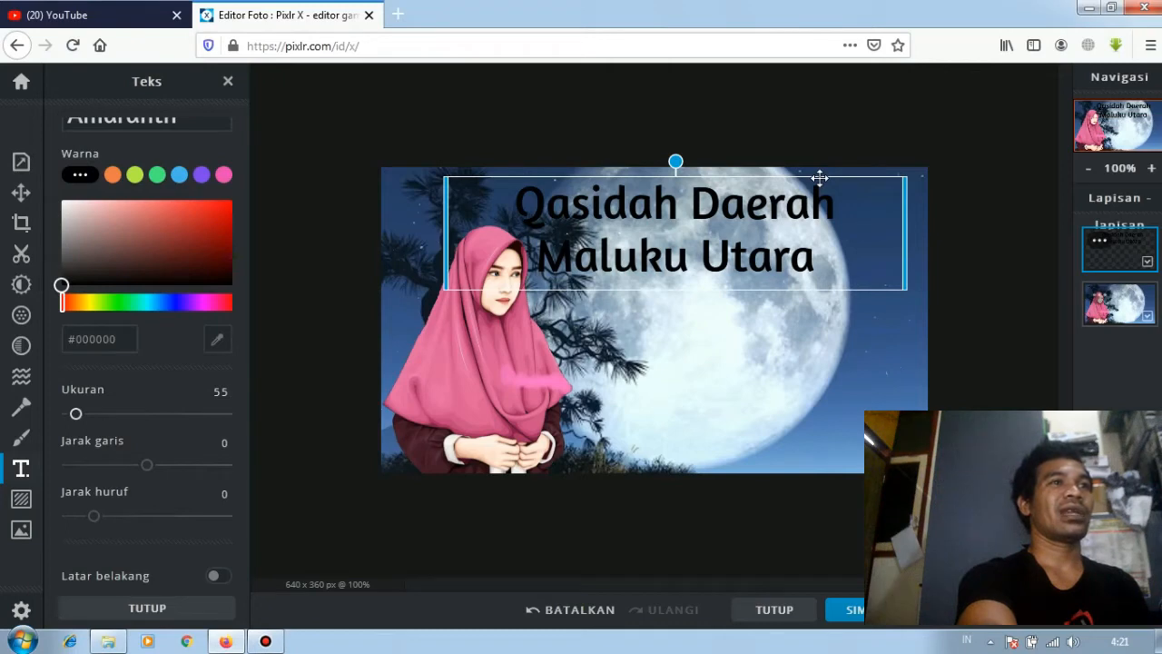
{"action": "left_click_drag", "start_coordinate": [819, 178], "coordinate": [810, 173]}
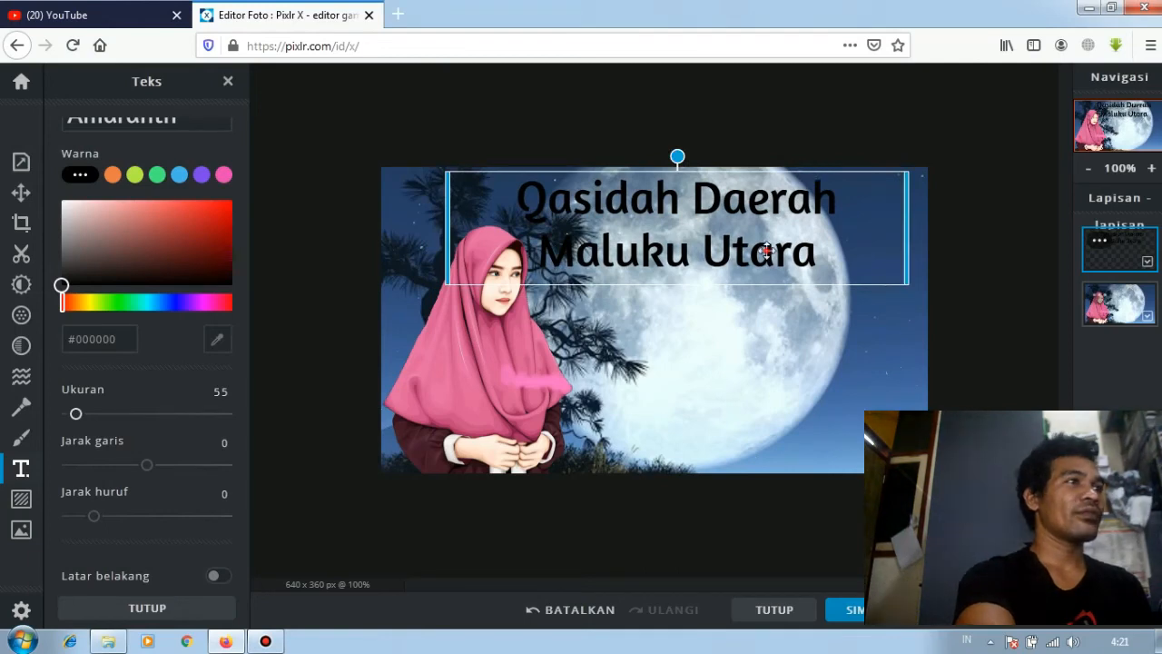
{"action": "left_click_drag", "start_coordinate": [766, 250], "coordinate": [776, 251]}
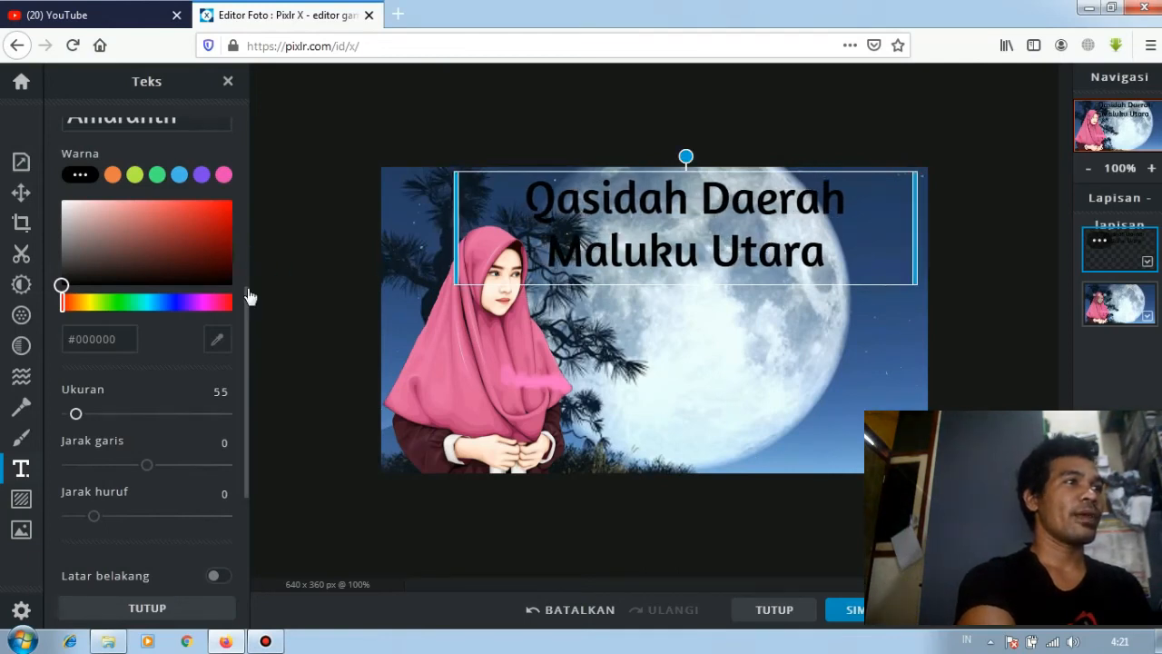
- Enable an outline on the title in red (#F20202), then widen its text box leftward and reposition it slightly
{"action": "left_click_drag", "start_coordinate": [249, 297], "coordinate": [251, 411]}
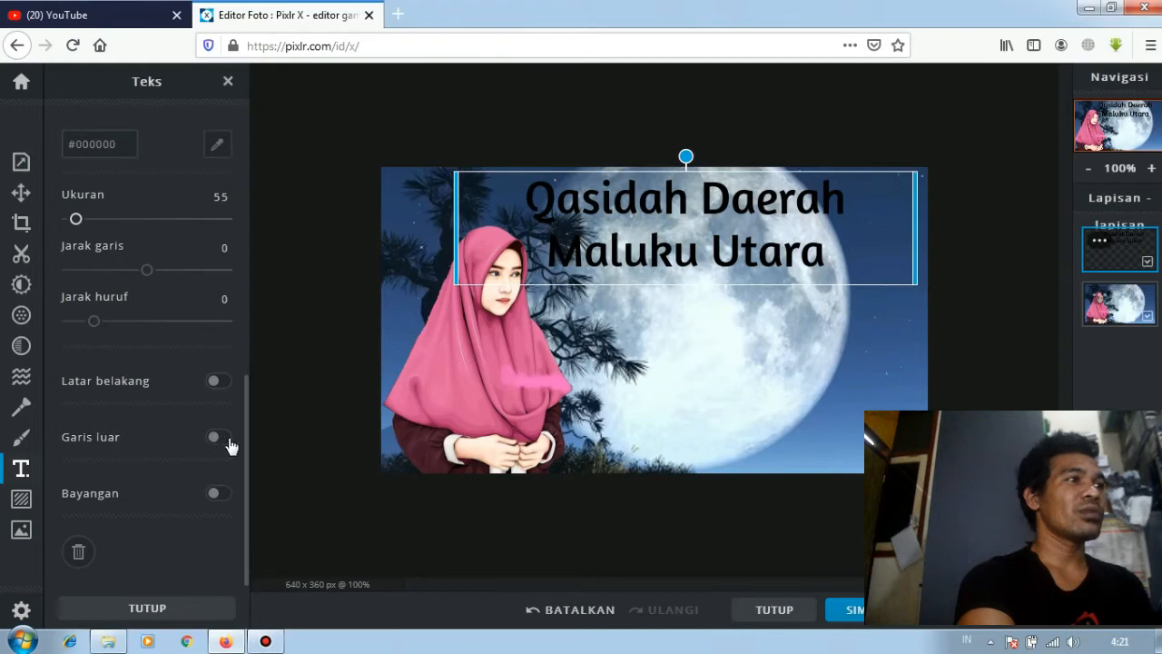
{"action": "left_click", "coordinate": [218, 438]}
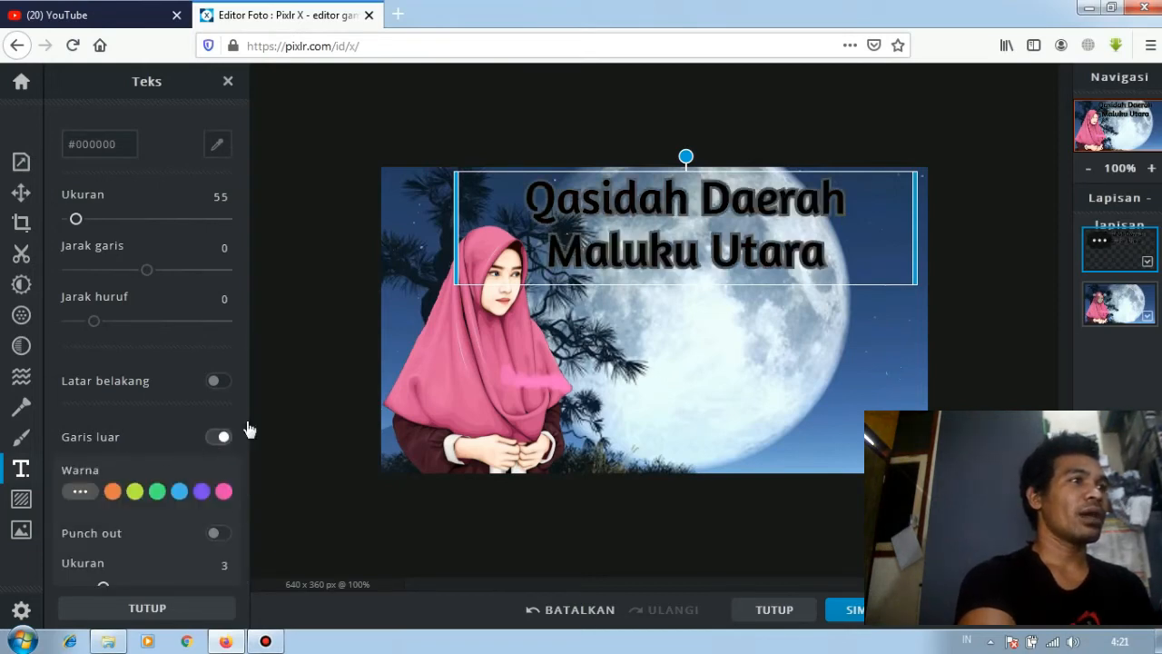
{"action": "scroll", "coordinate": [249, 445], "scroll_direction": "down", "scroll_amount": 1}
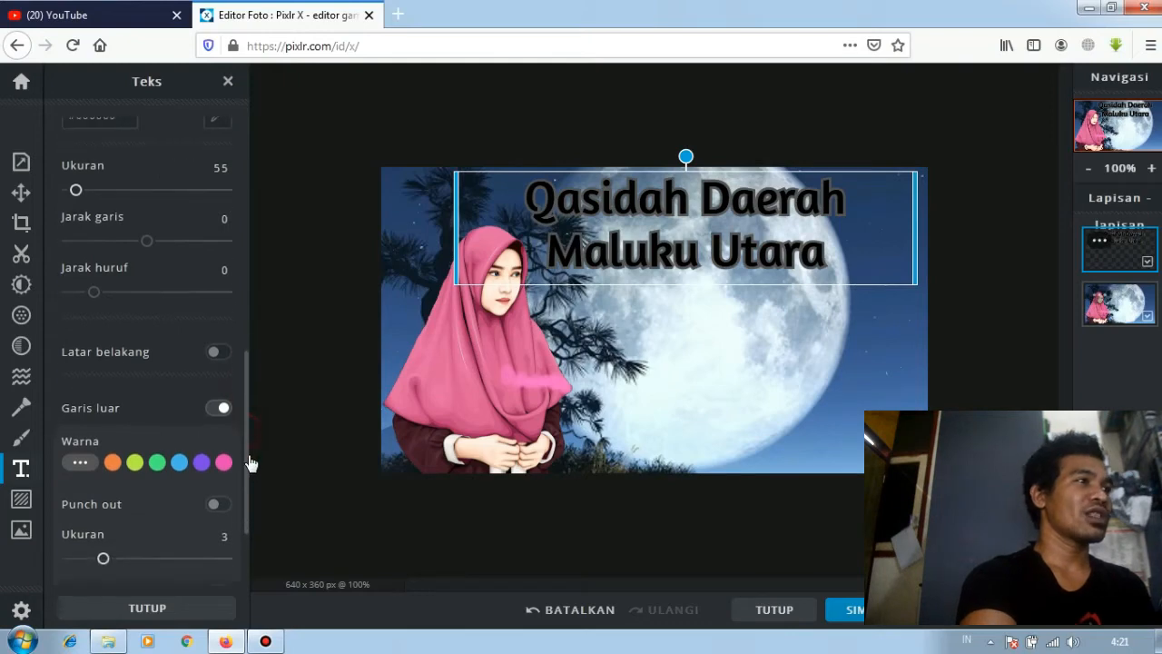
{"action": "left_click", "coordinate": [81, 430]}
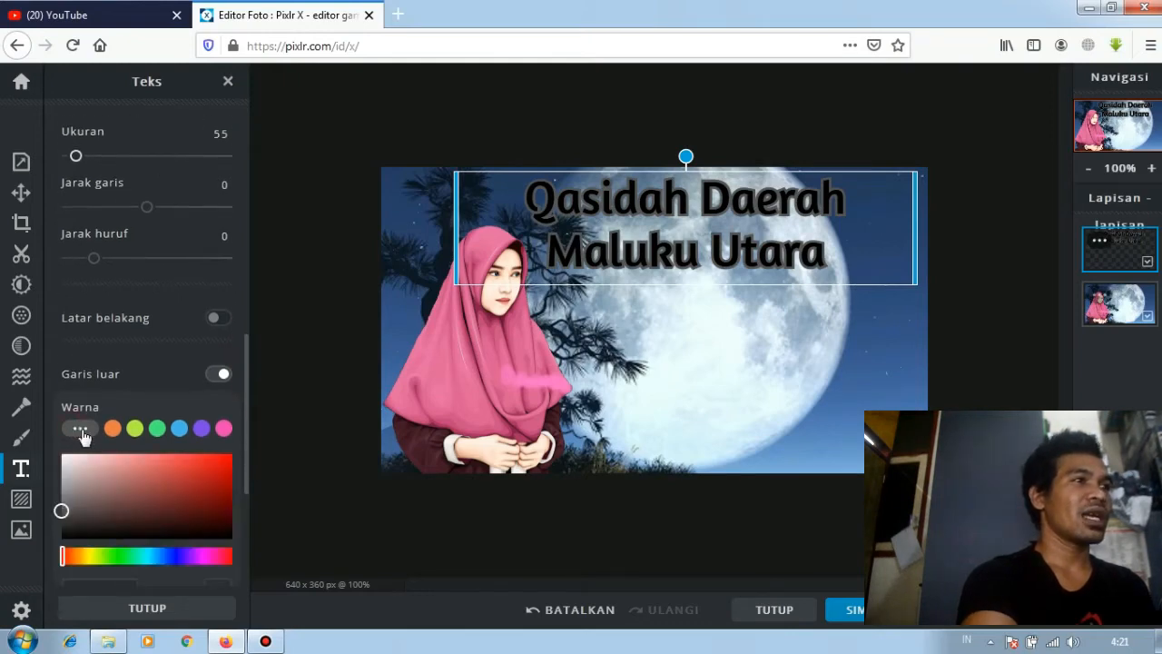
{"action": "left_click_drag", "start_coordinate": [177, 492], "coordinate": [230, 461]}
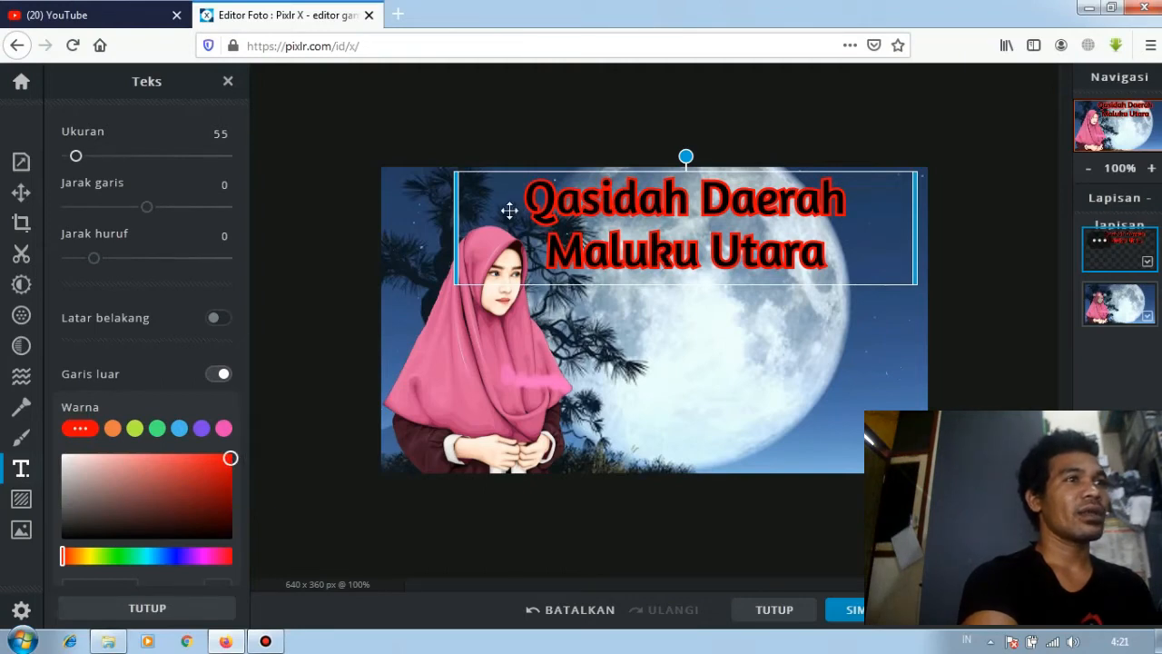
{"action": "left_click_drag", "start_coordinate": [453, 206], "coordinate": [427, 208]}
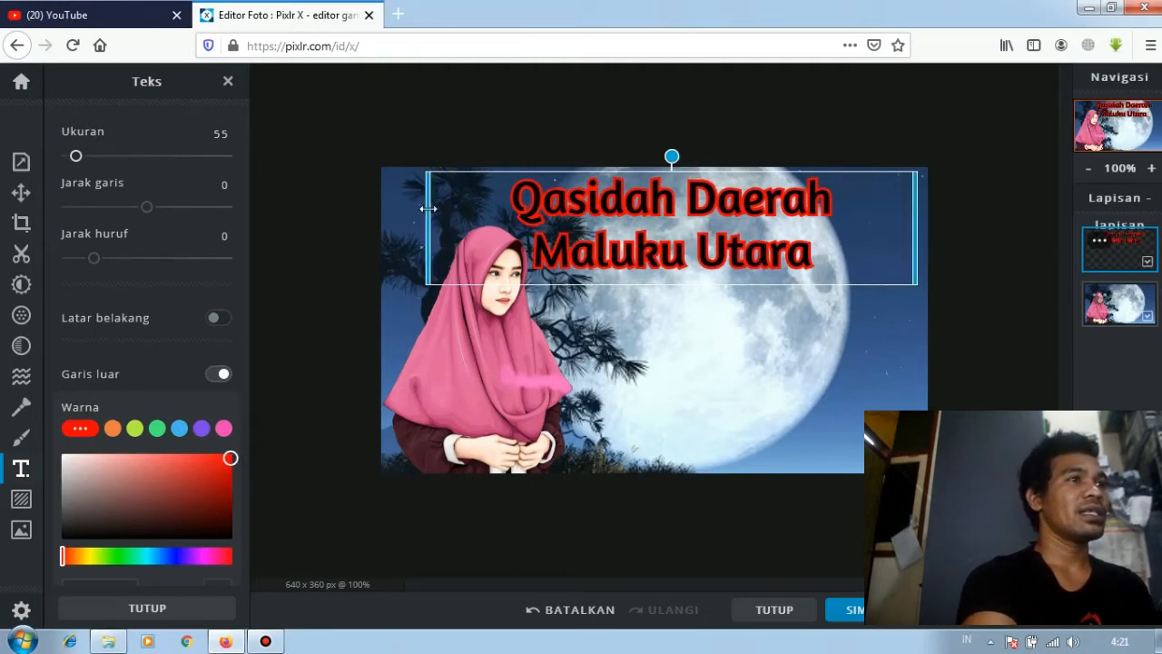
{"action": "left_click_drag", "start_coordinate": [568, 211], "coordinate": [561, 218]}
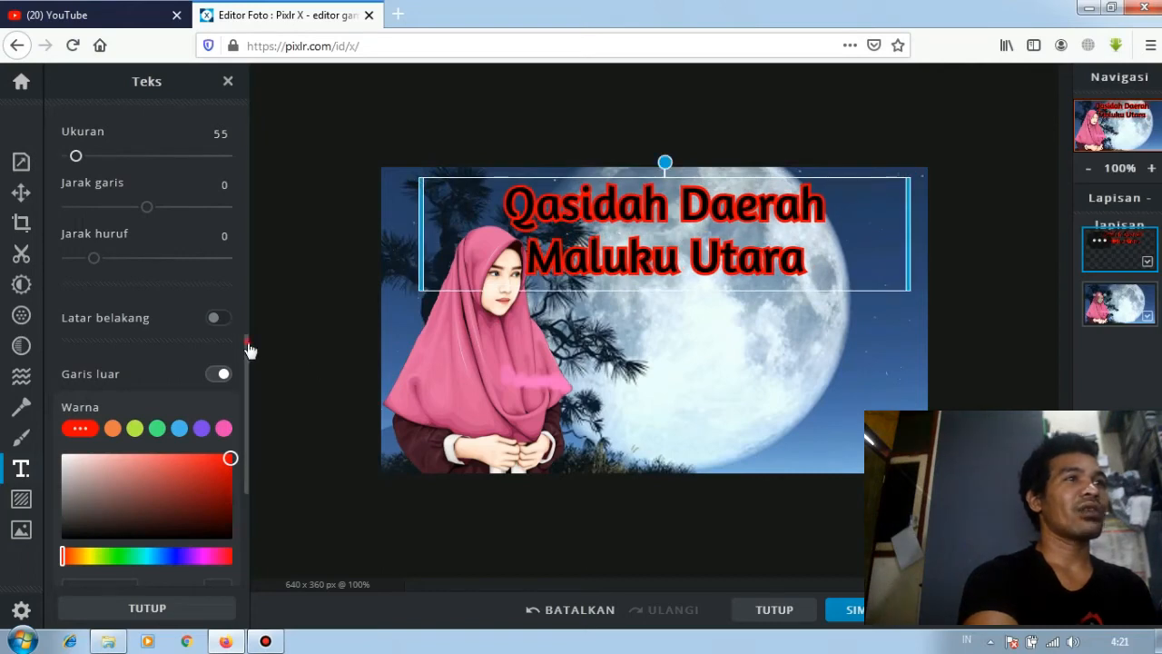
- Change the title's outline colour to yellow (#FFDD00) and fine-tune the title's position near the image's upper edge
{"action": "left_click_drag", "start_coordinate": [250, 349], "coordinate": [251, 391]}
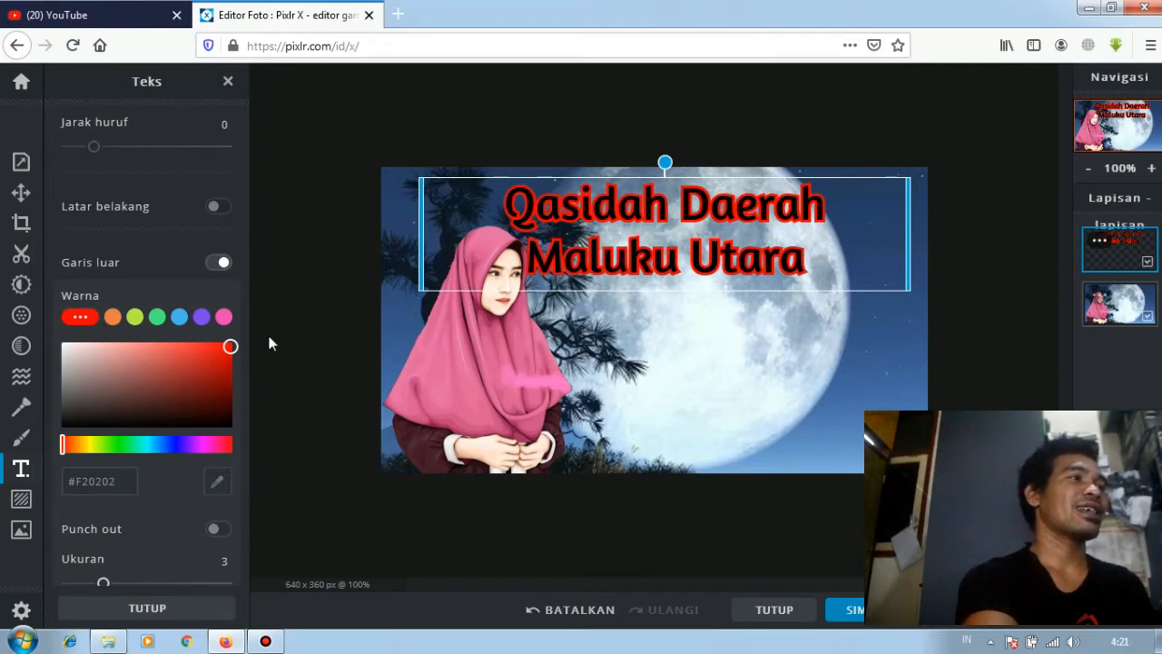
{"action": "left_click_drag", "start_coordinate": [80, 447], "coordinate": [88, 449]}
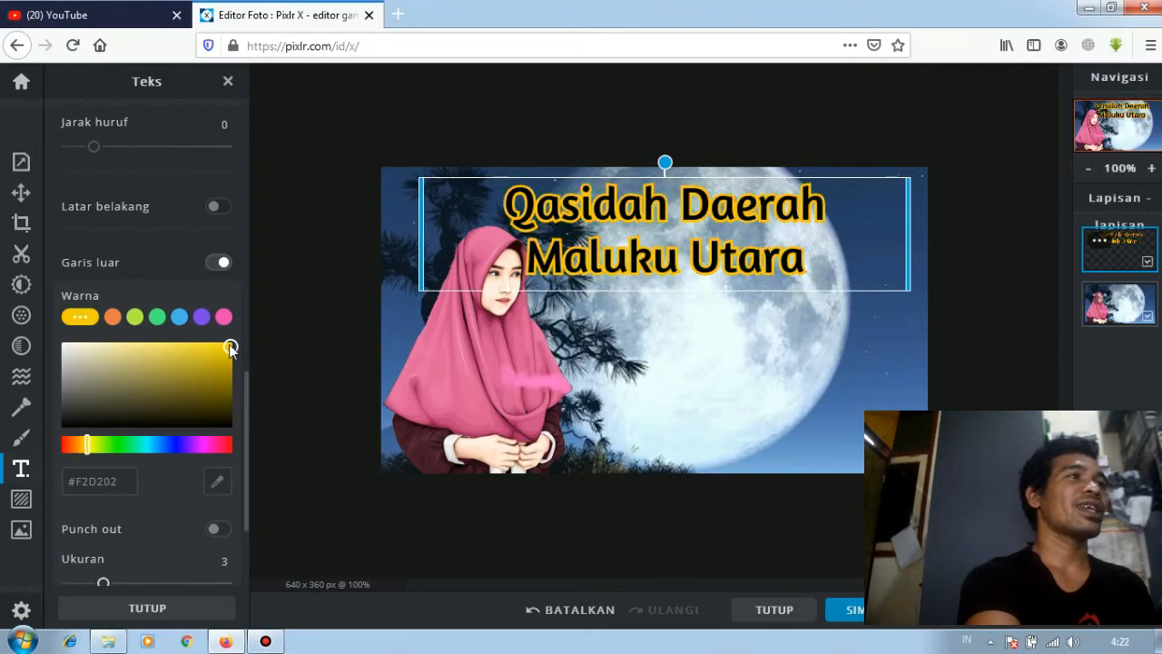
{"action": "left_click_drag", "start_coordinate": [231, 349], "coordinate": [248, 331]}
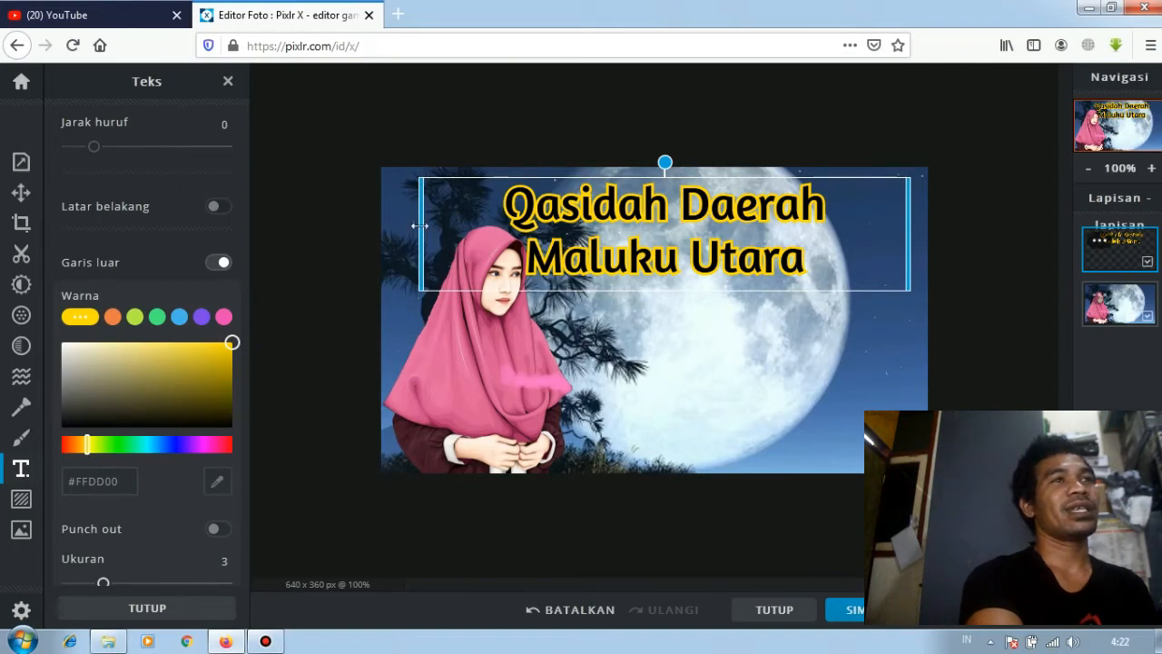
{"action": "left_click_drag", "start_coordinate": [421, 225], "coordinate": [418, 225]}
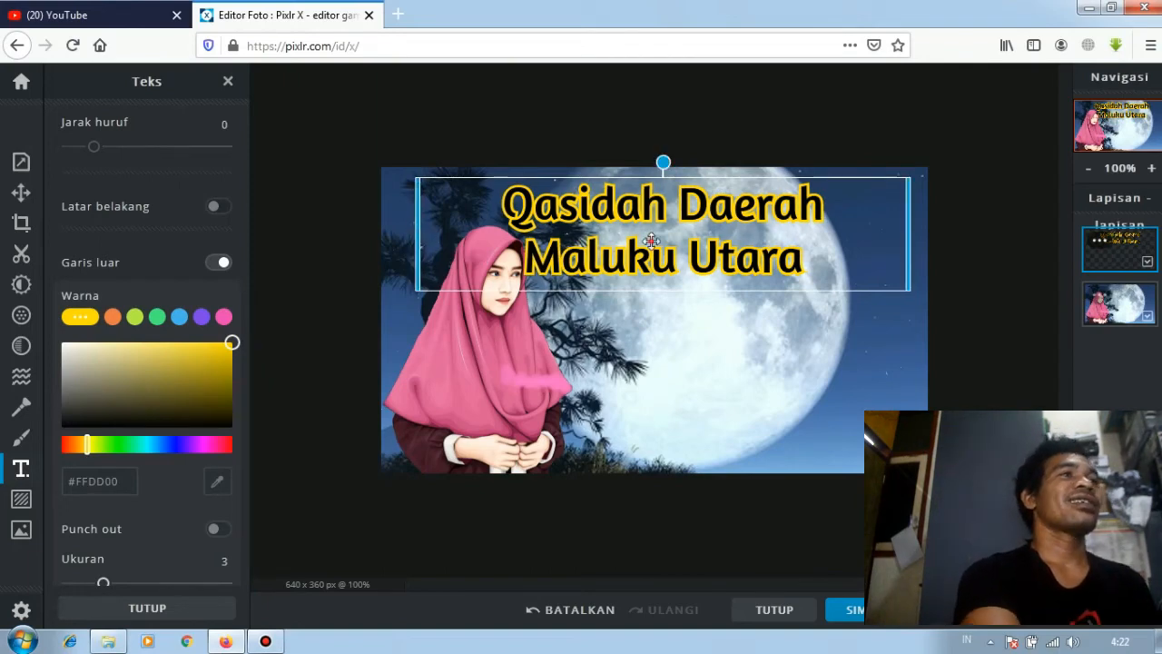
{"action": "left_click_drag", "start_coordinate": [651, 240], "coordinate": [660, 235]}
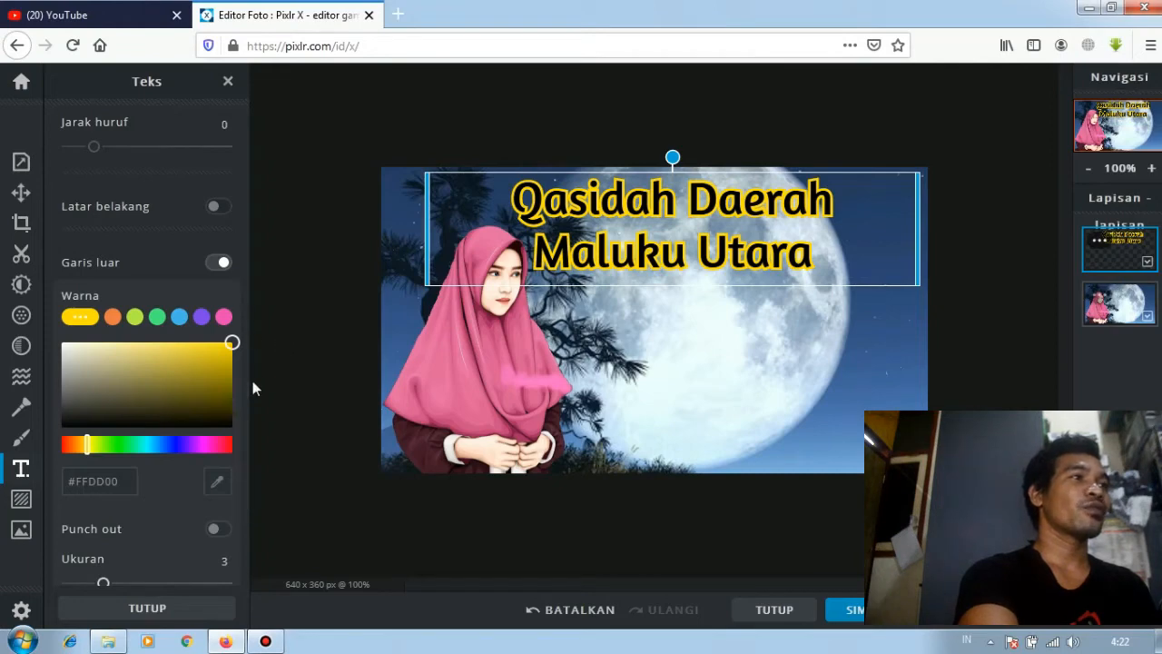
- Add a second text layer reading "Versi Slow" and move it to the lower-right part of the image
{"action": "left_click_drag", "start_coordinate": [247, 388], "coordinate": [246, 143]}
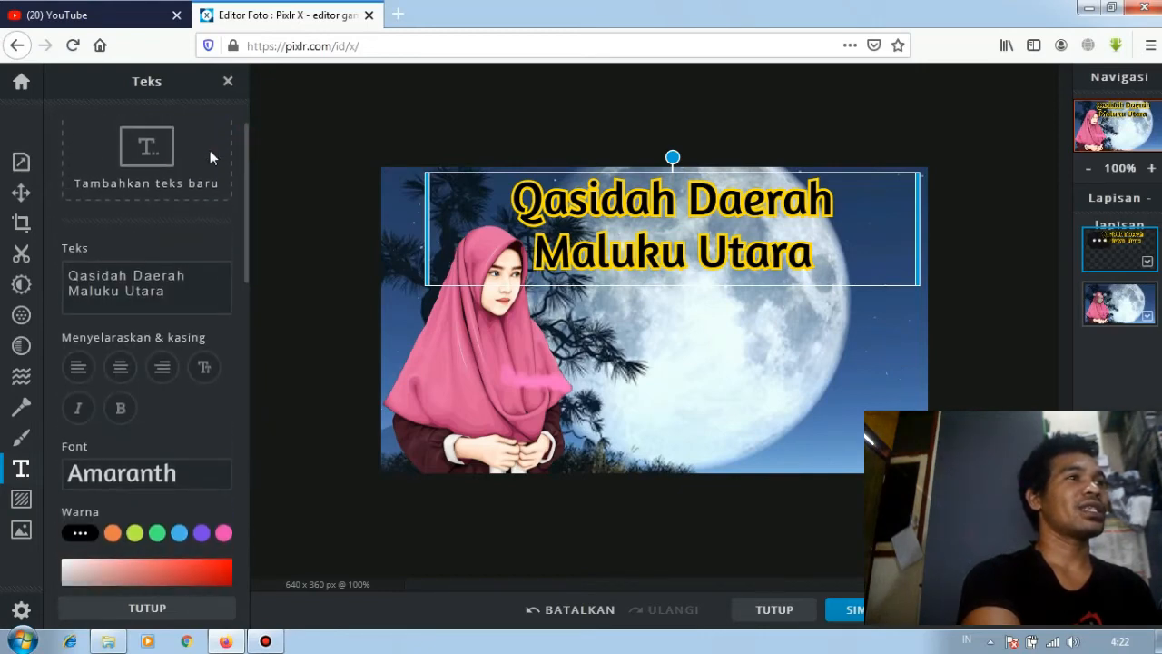
{"action": "left_click", "coordinate": [150, 161]}
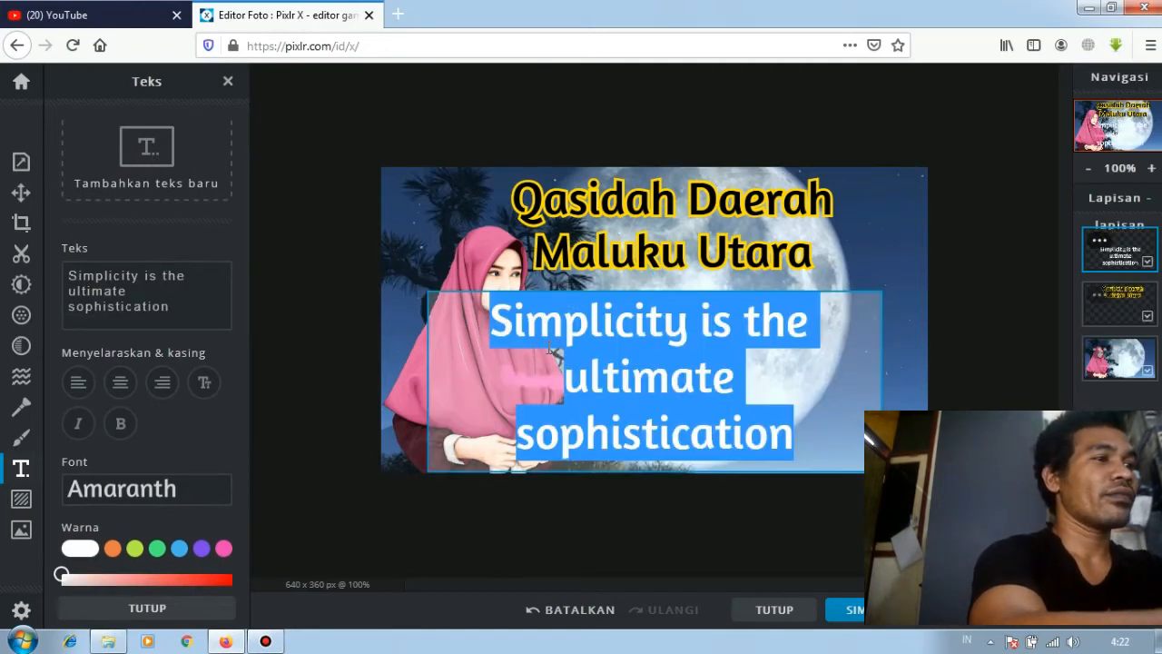
{"action": "type", "text": "Ve"}
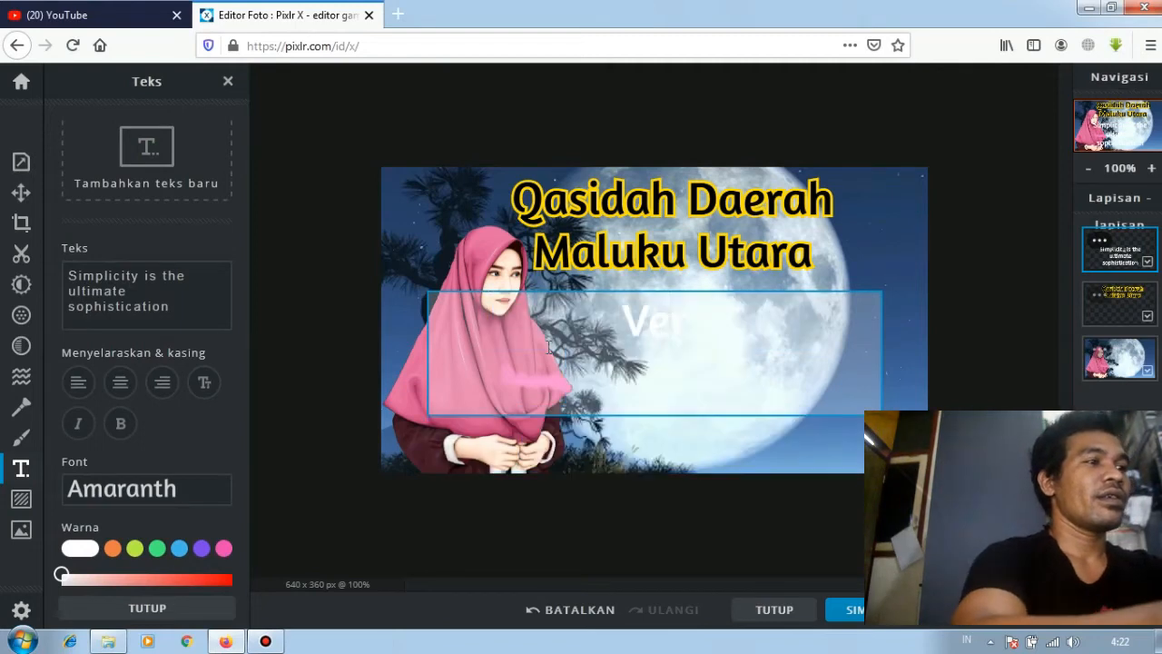
{"action": "type", "text": "rsi"}
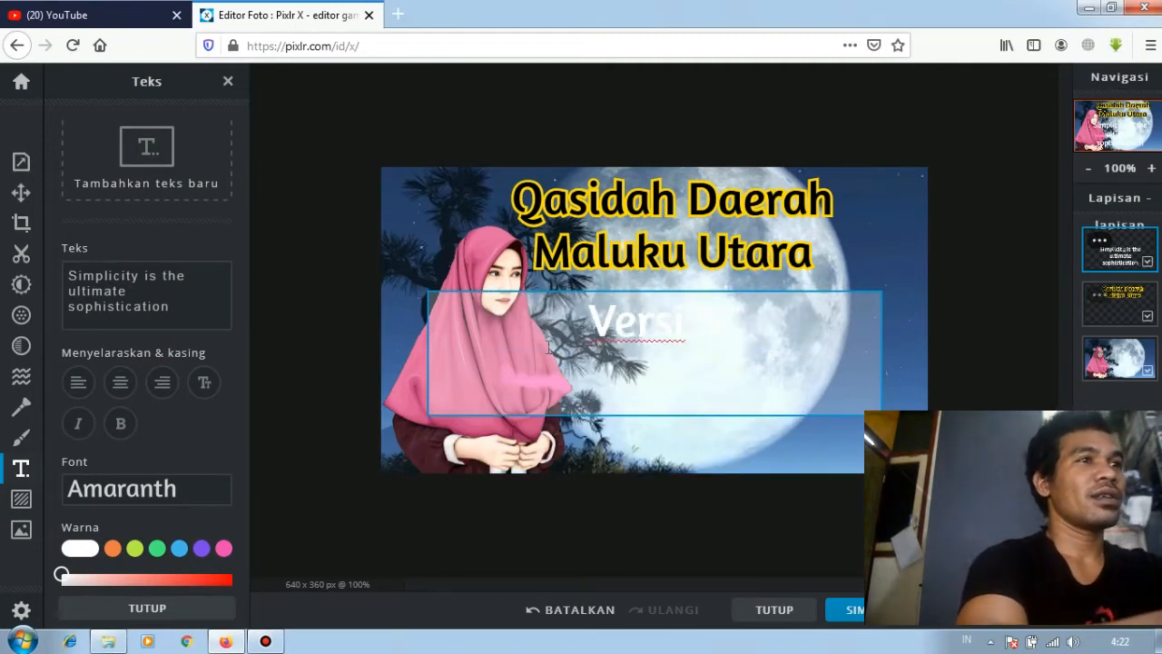
{"action": "type", "text": " Sahu"}
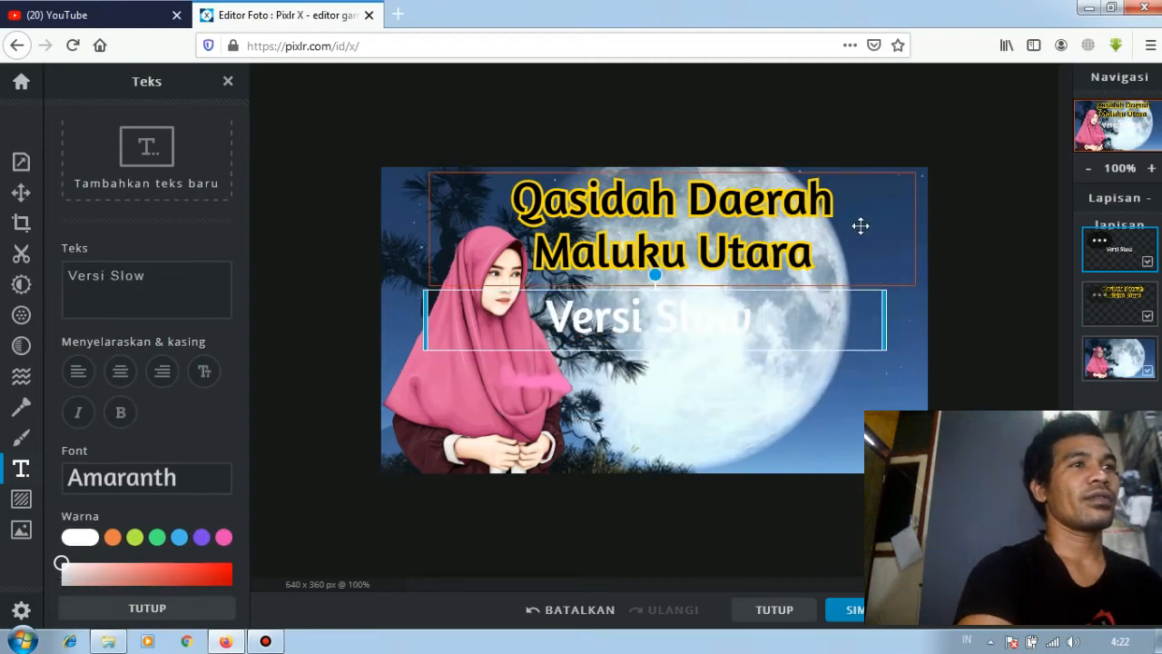
{"action": "left_click_drag", "start_coordinate": [819, 325], "coordinate": [926, 446]}
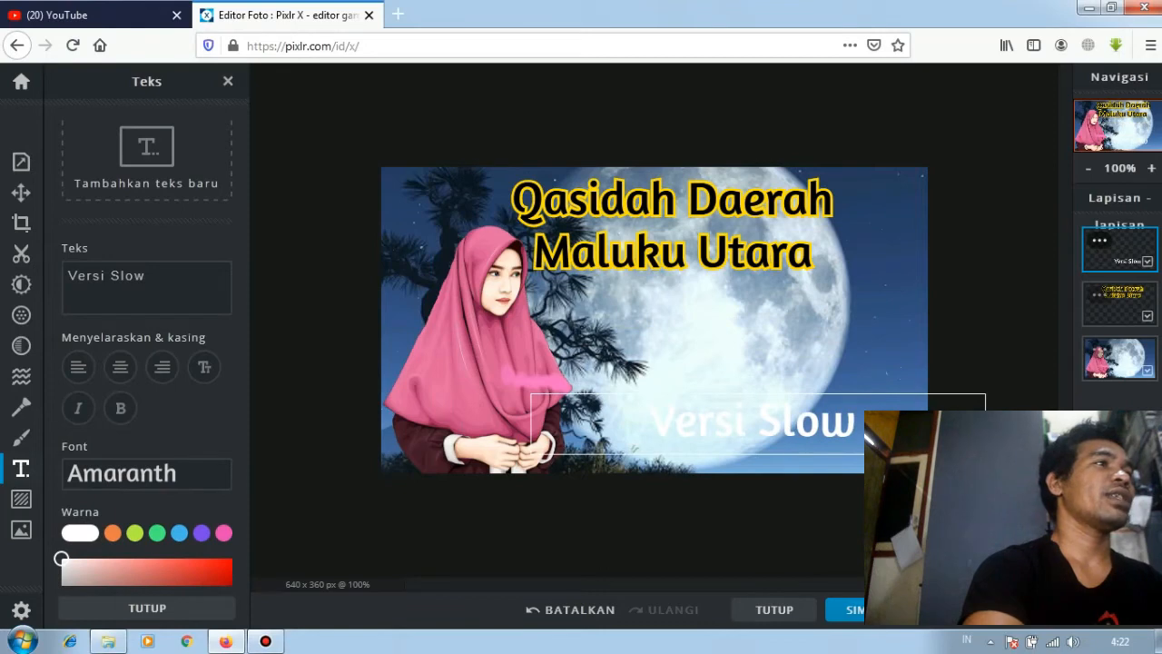
- Set the "Versi Slow" text colour to black (#000000) and move the text further right and slightly up
{"action": "left_click_drag", "start_coordinate": [248, 284], "coordinate": [247, 388]}
{"action": "left_click_drag", "start_coordinate": [110, 402], "coordinate": [58, 438]}
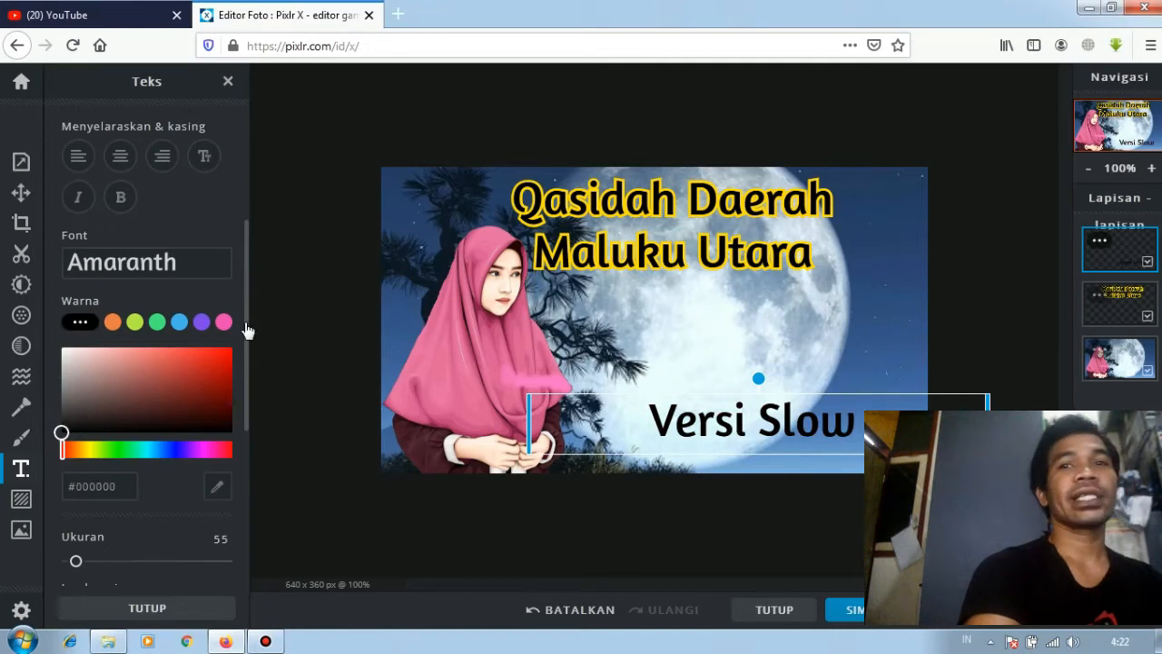
{"action": "left_click_drag", "start_coordinate": [249, 336], "coordinate": [249, 431]}
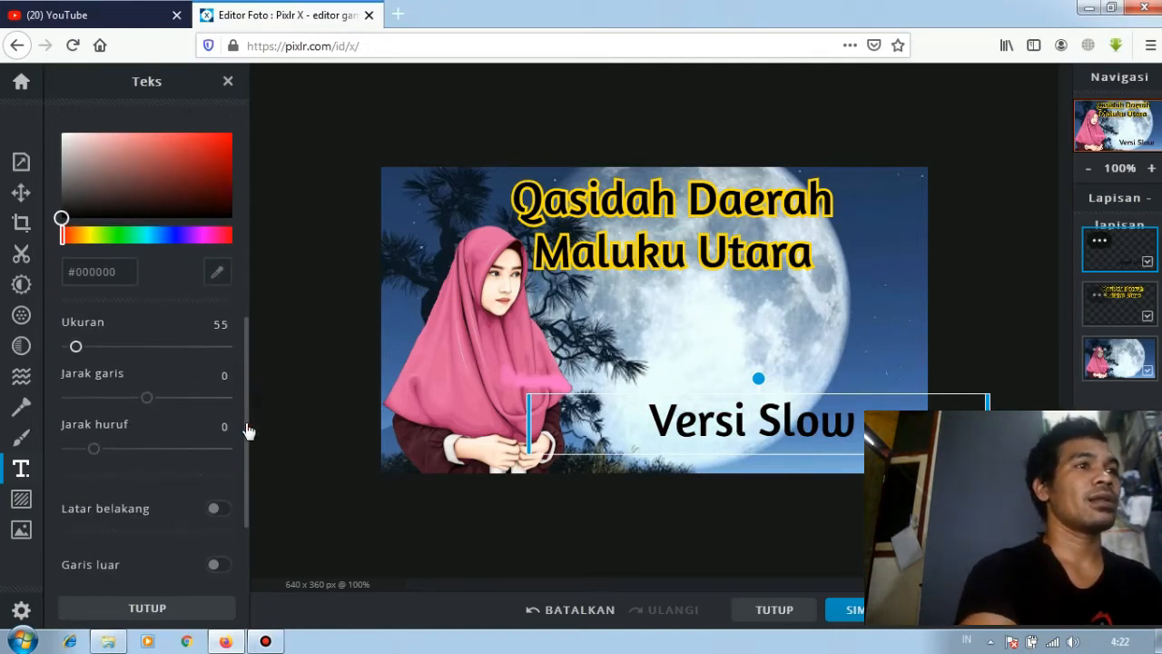
{"action": "left_click_drag", "start_coordinate": [662, 404], "coordinate": [748, 409]}
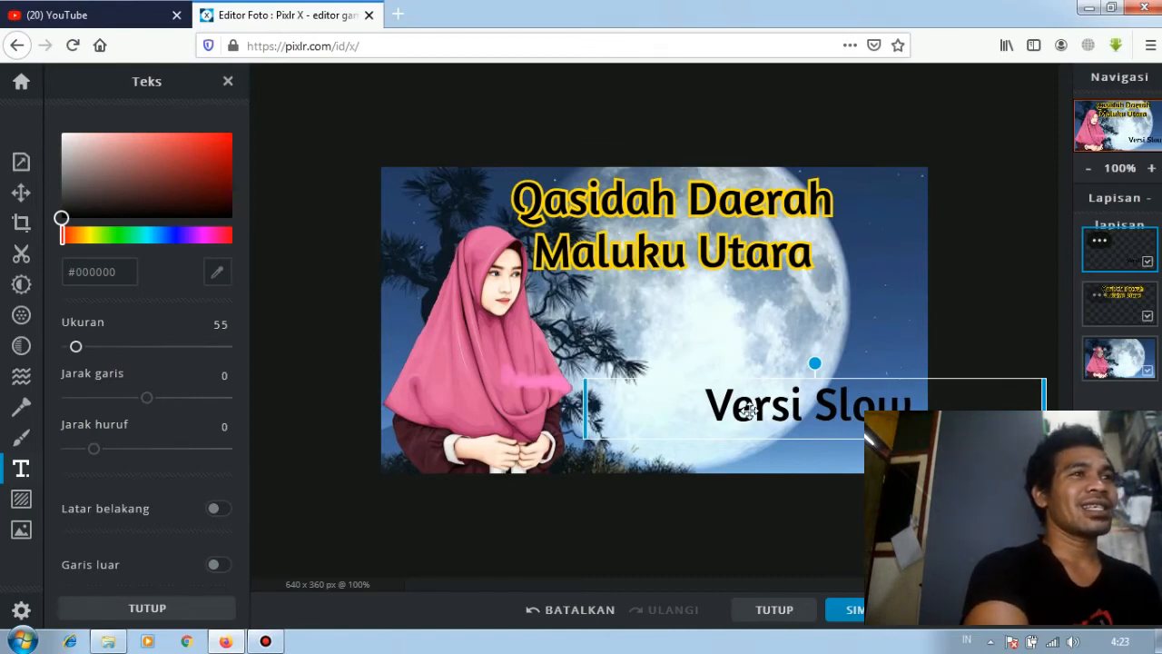
- Nudge the "Versi Slow" text slightly up and to the left in the image's lower-right area
{"action": "left_click_drag", "start_coordinate": [746, 409], "coordinate": [737, 411]}
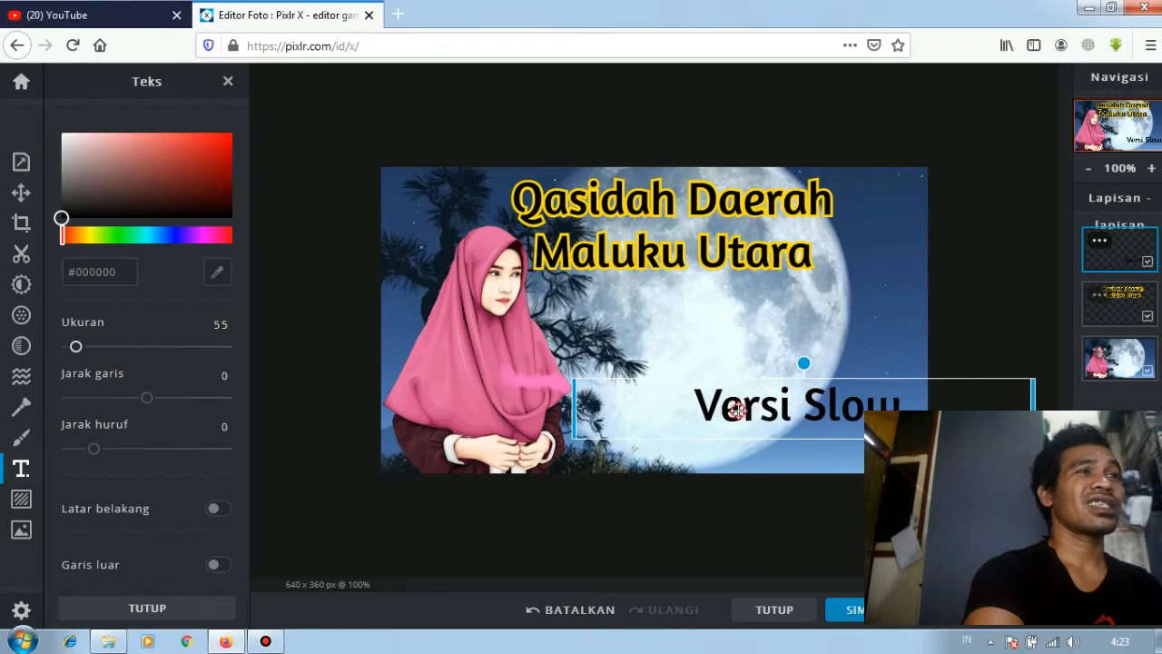
{"action": "left_click_drag", "start_coordinate": [736, 411], "coordinate": [742, 402]}
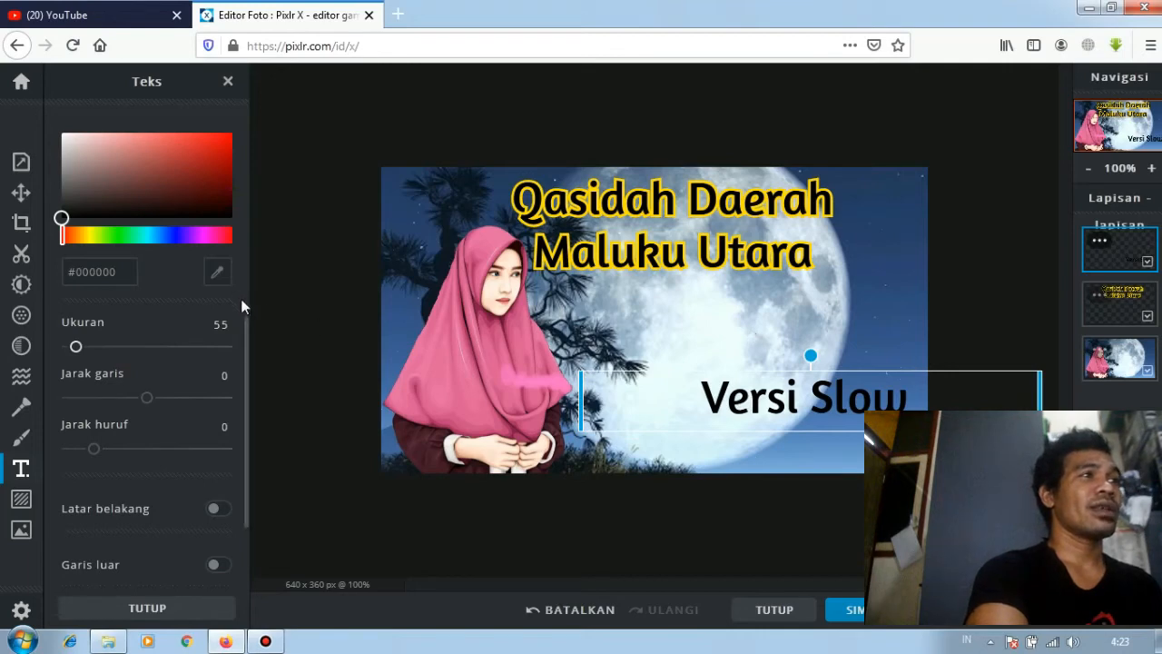
- Add a third text layer reading "Qasidah Mama Terbaru" and shift it slightly right and up below the title
{"action": "left_click_drag", "start_coordinate": [248, 328], "coordinate": [243, 152]}
{"action": "scroll", "coordinate": [248, 196], "scroll_direction": "up", "scroll_amount": 1}
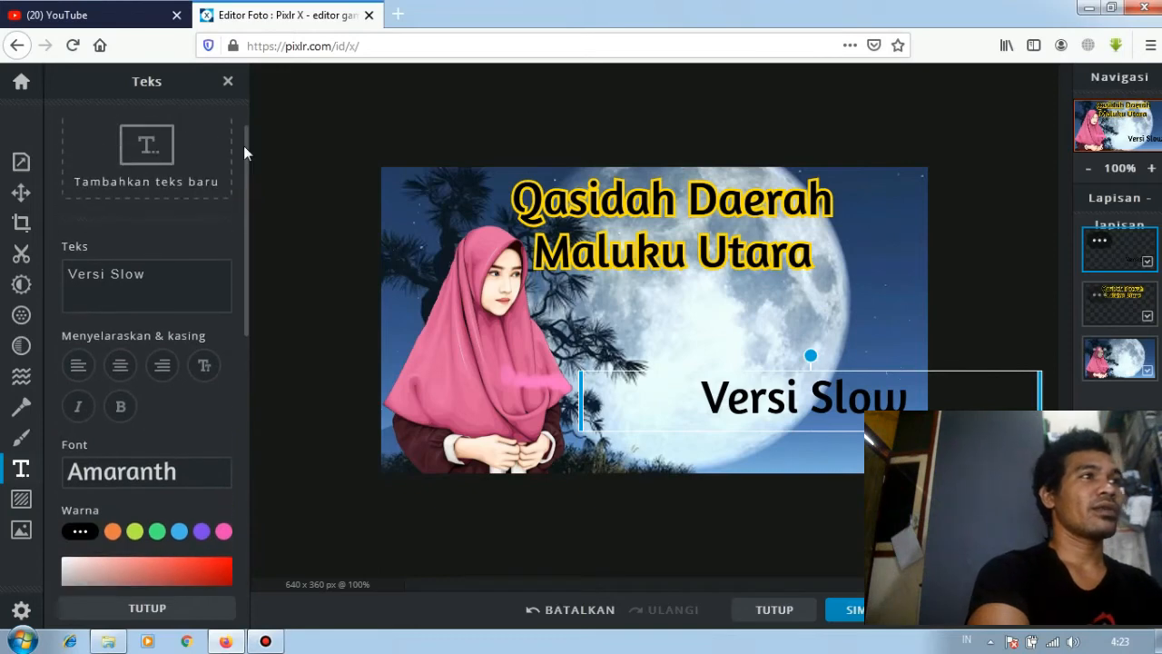
{"action": "left_click", "coordinate": [114, 160]}
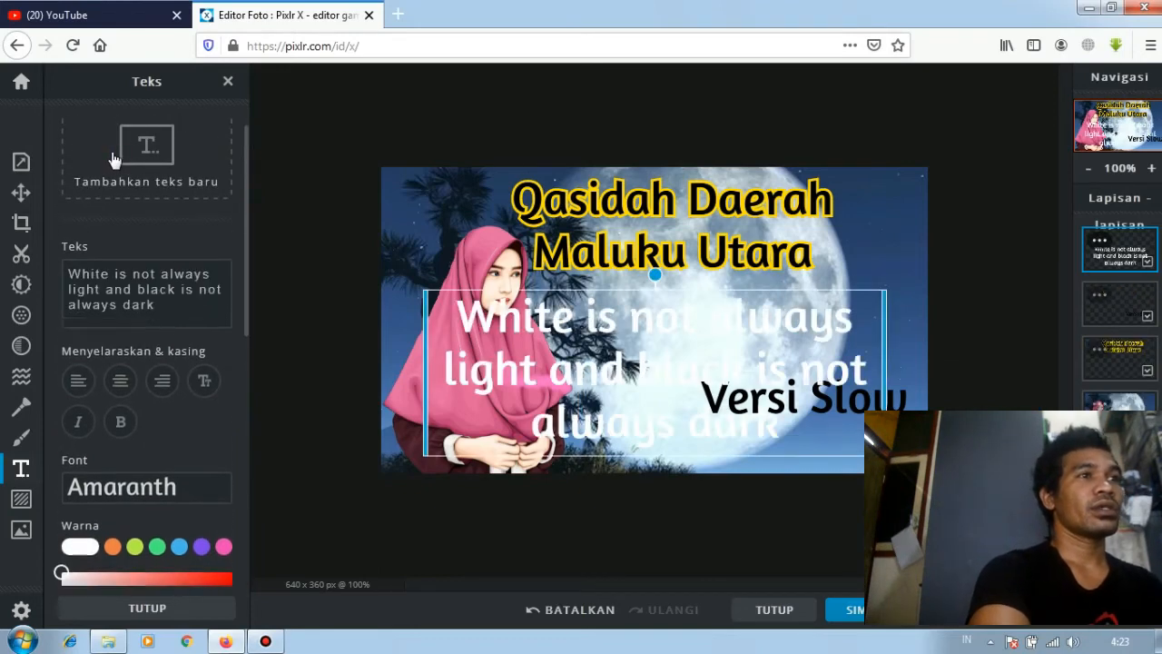
{"action": "double_click", "coordinate": [526, 339]}
{"action": "key", "text": "BackSpace"}
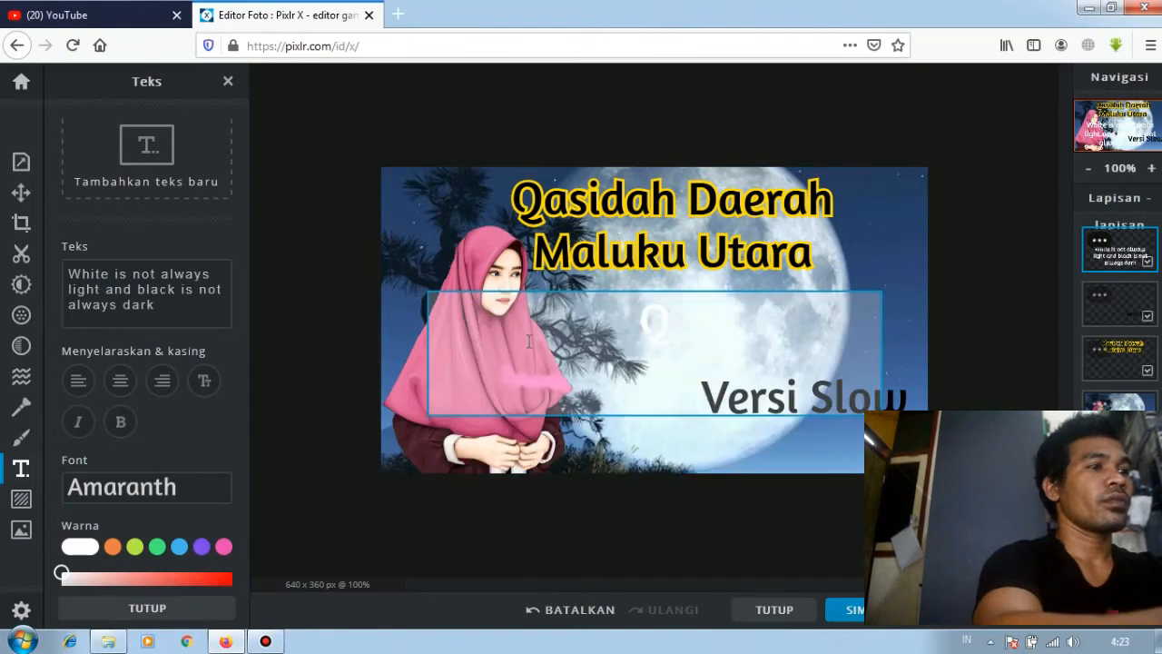
{"action": "type", "text": "Qasid"}
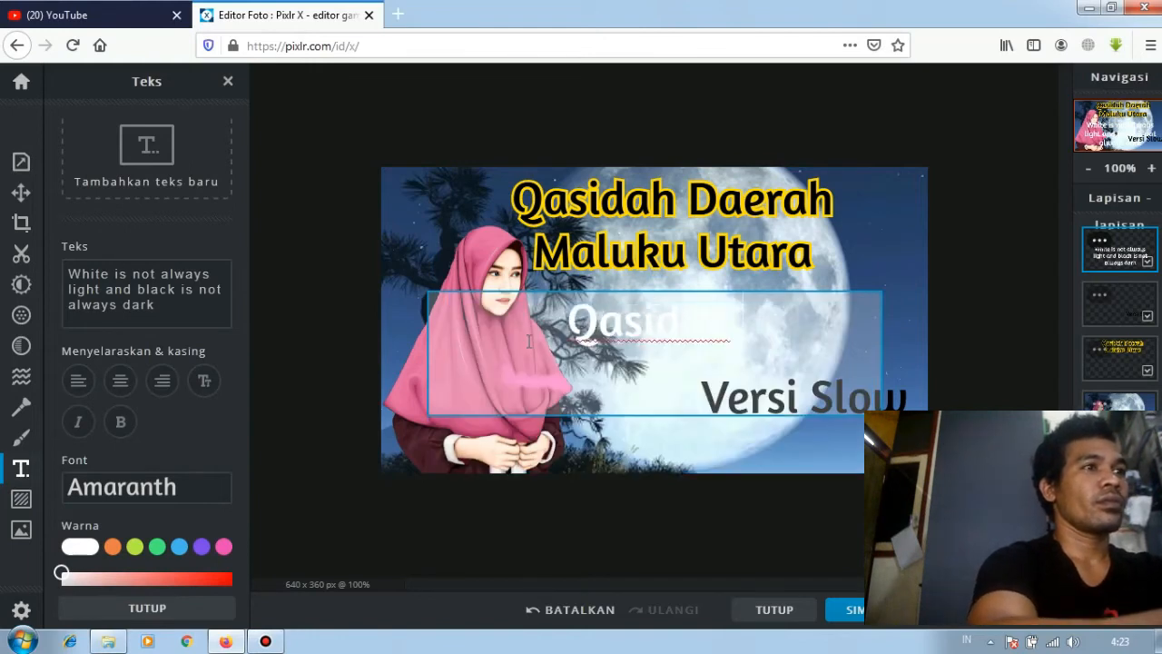
{"action": "type", "text": "ah Mama Ter"}
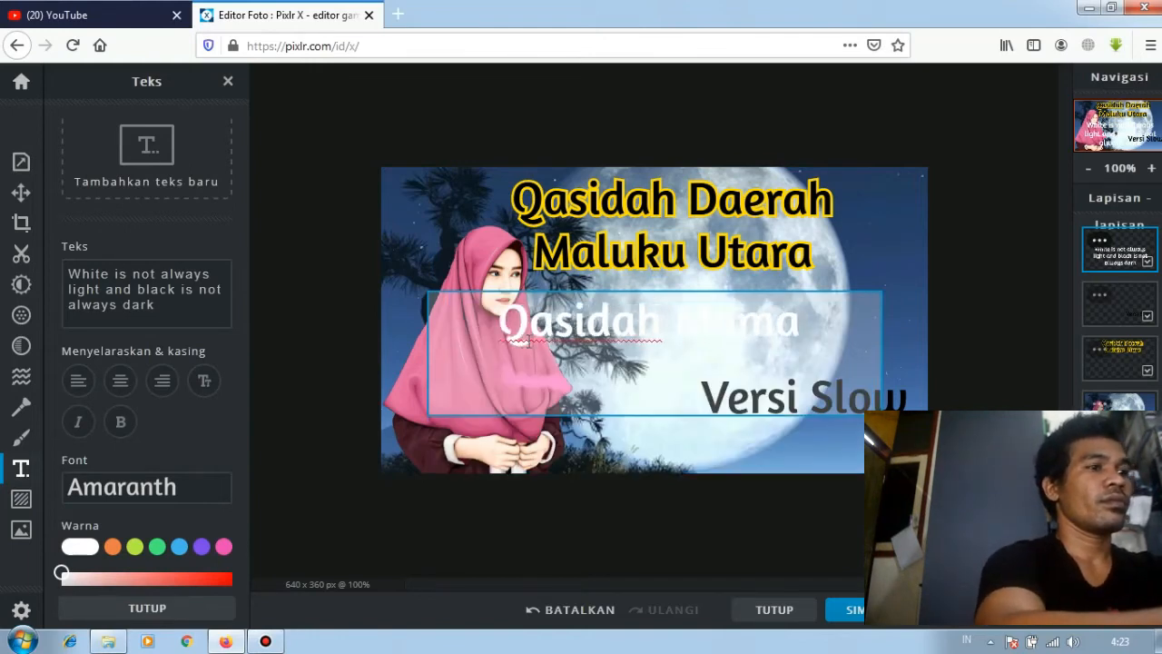
{"action": "type", "text": "baru"}
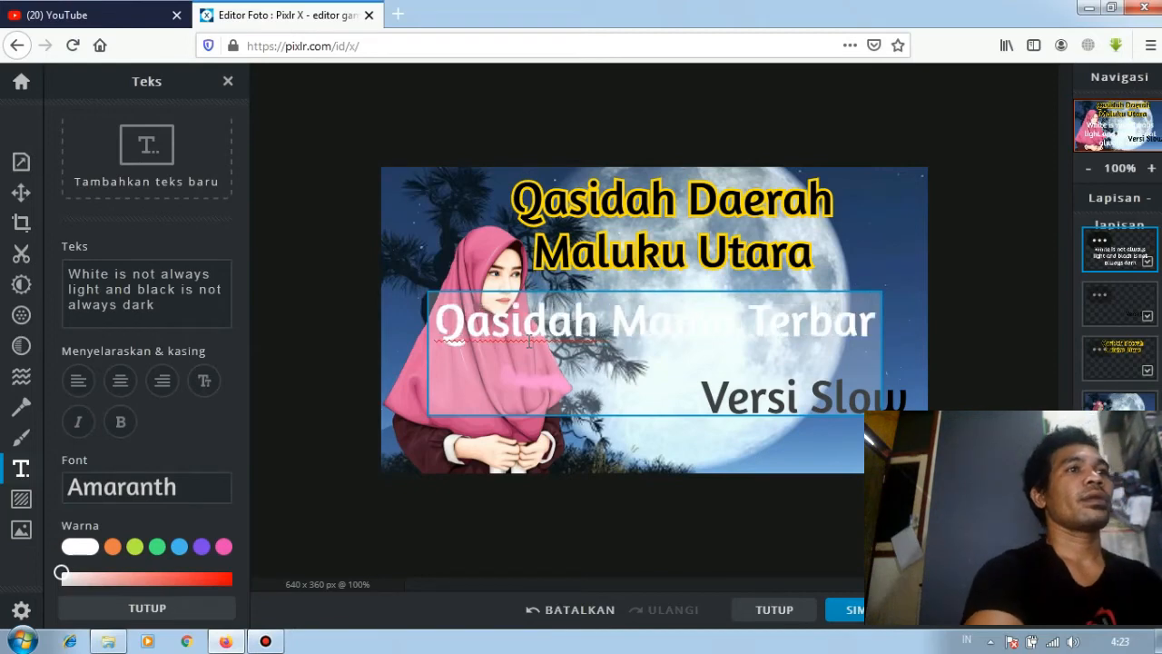
{"action": "left_click", "coordinate": [883, 143]}
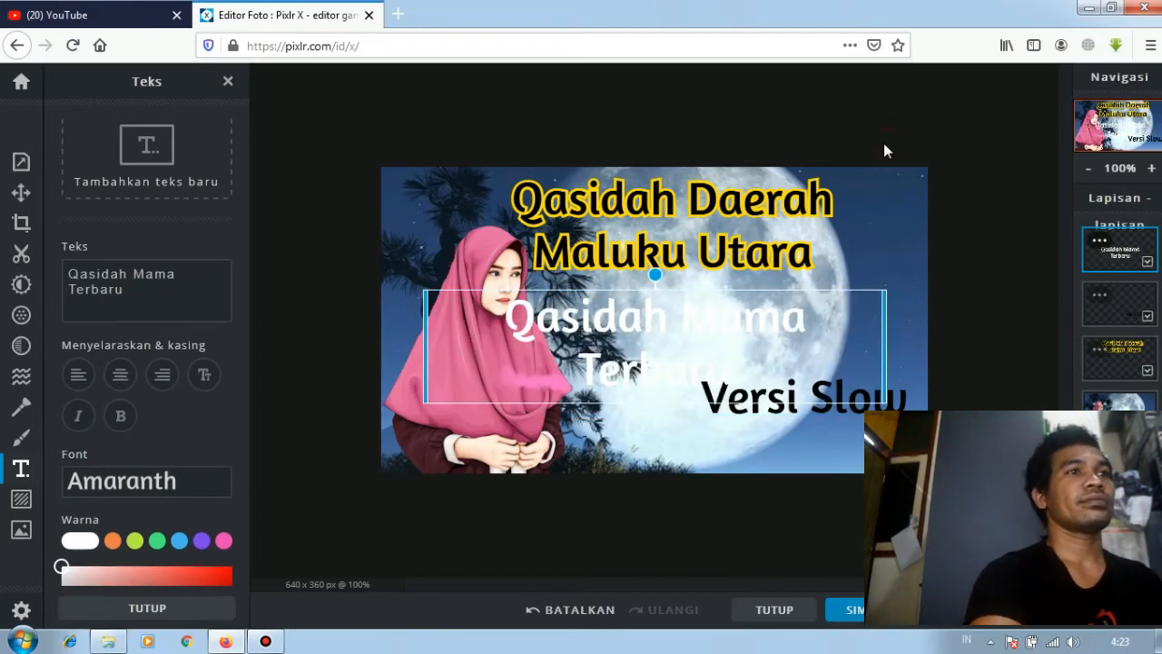
{"action": "left_click_drag", "start_coordinate": [830, 322], "coordinate": [868, 317]}
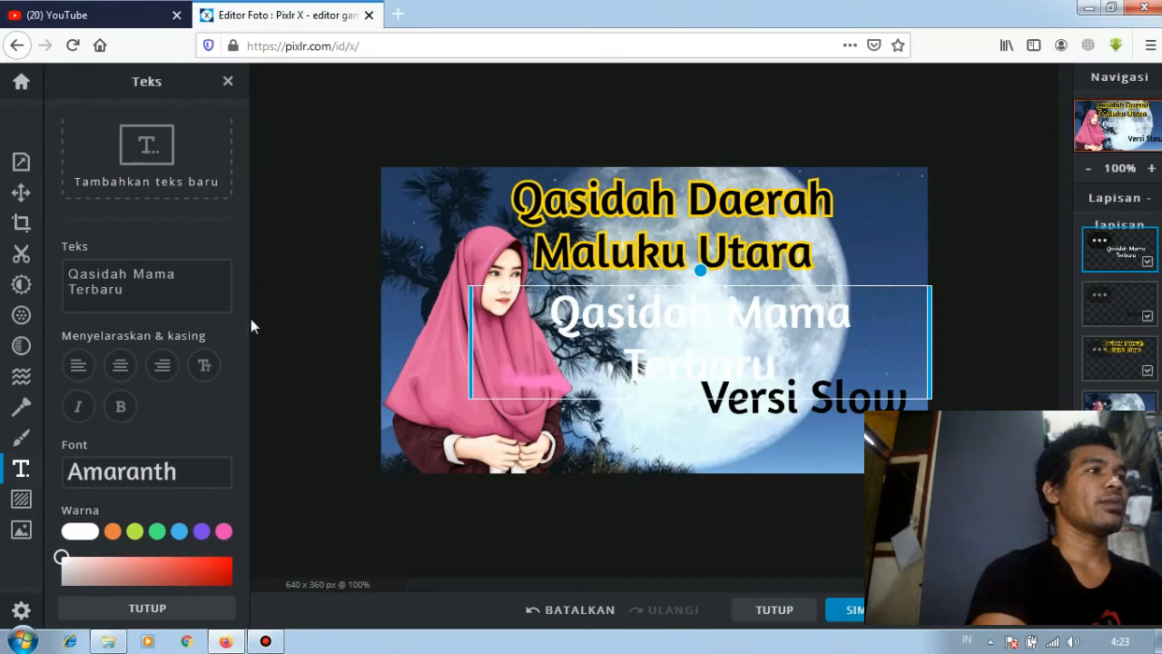
- Enable an outline on the "Qasidah Mama Terbaru" text and set its outline colour to black (#000000)
{"action": "scroll", "coordinate": [247, 323], "scroll_direction": "down", "scroll_amount": 3}
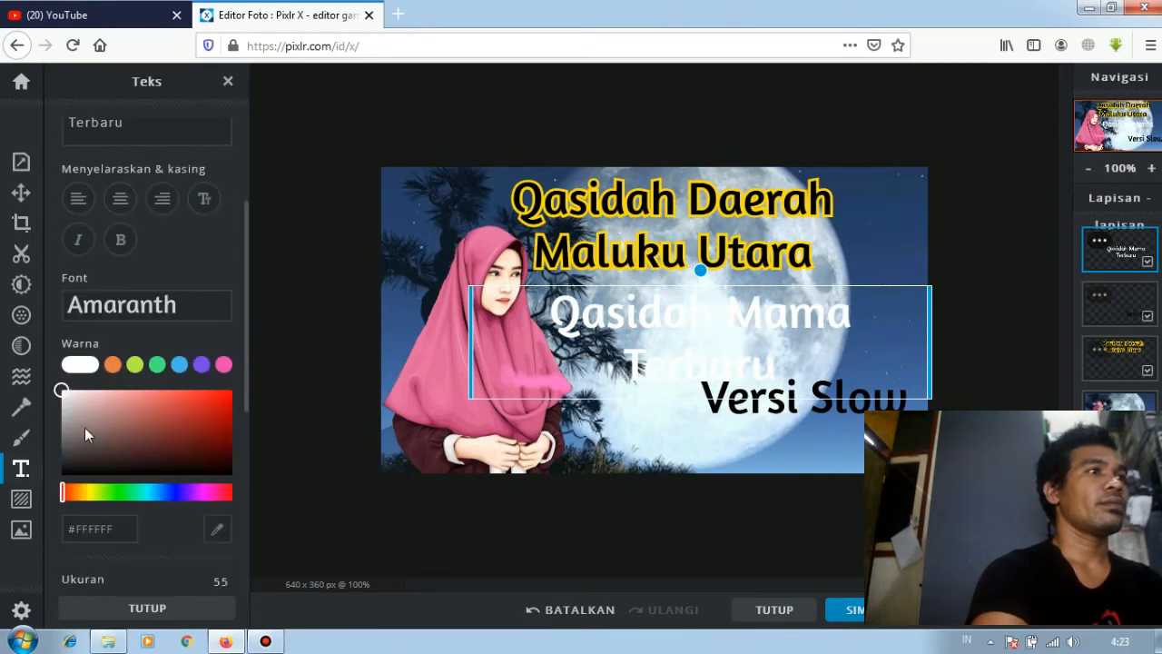
{"action": "scroll", "coordinate": [249, 437], "scroll_direction": "down", "scroll_amount": 5}
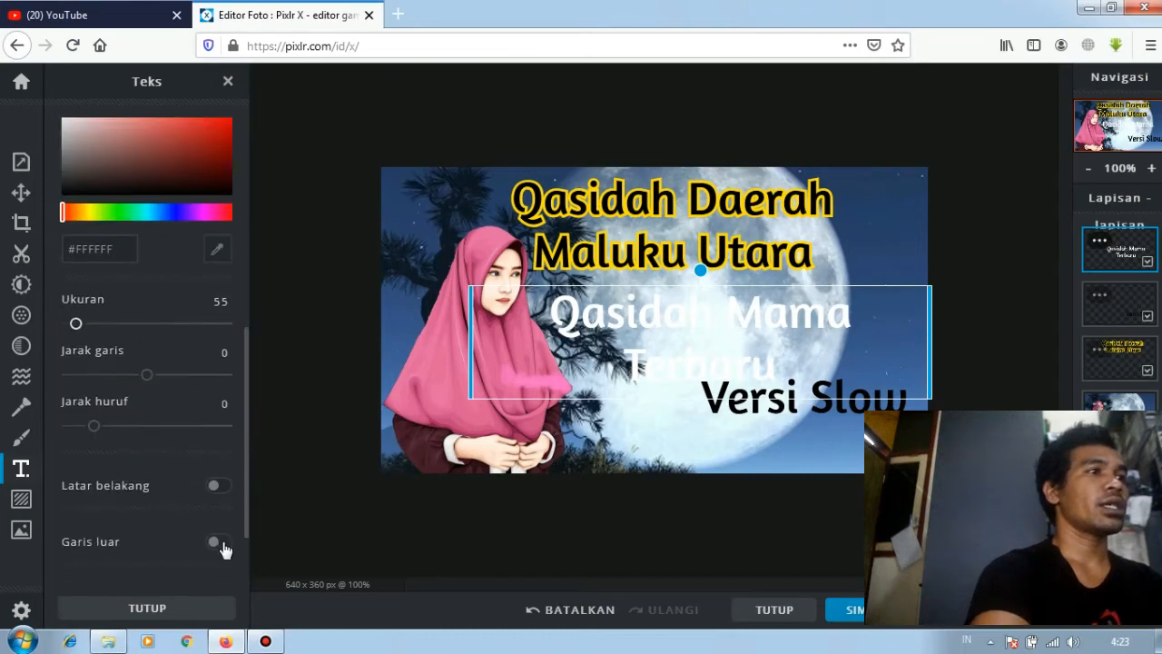
{"action": "left_click", "coordinate": [221, 542]}
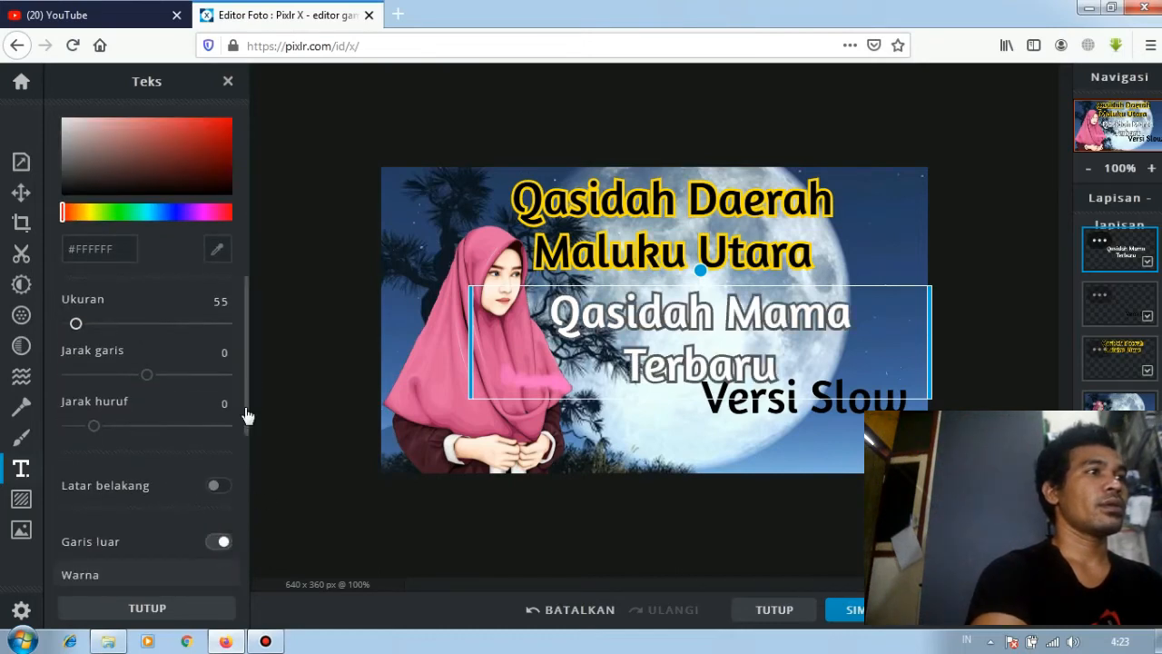
{"action": "left_click_drag", "start_coordinate": [247, 416], "coordinate": [249, 518]}
{"action": "left_click", "coordinate": [98, 407]}
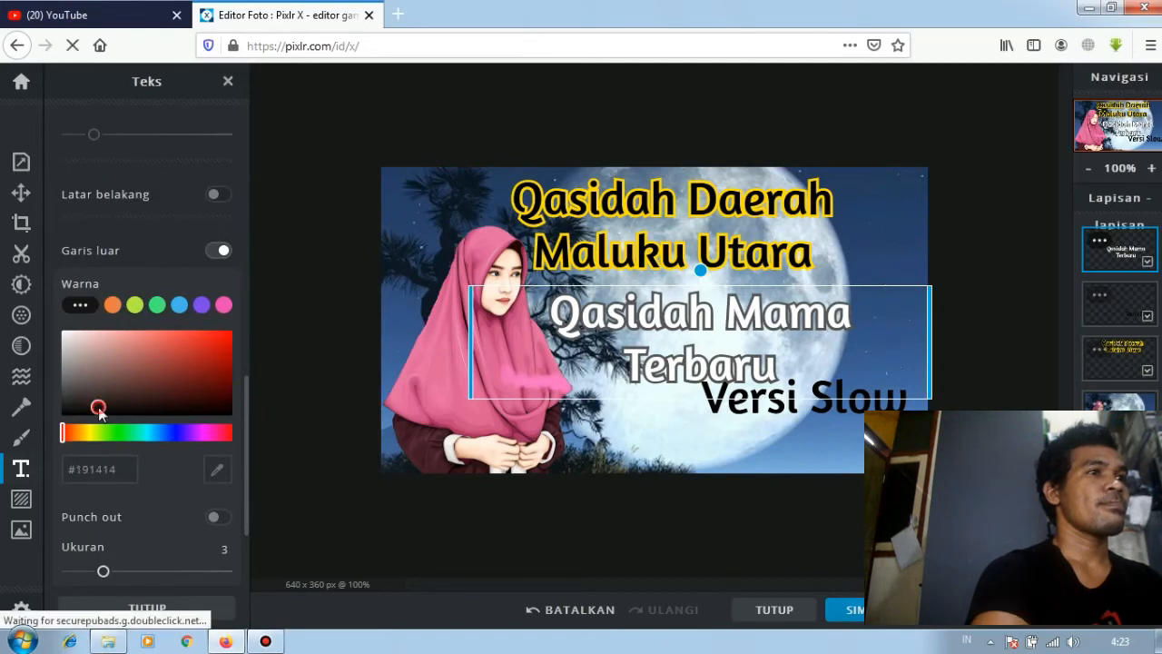
{"action": "left_click_drag", "start_coordinate": [98, 406], "coordinate": [61, 415]}
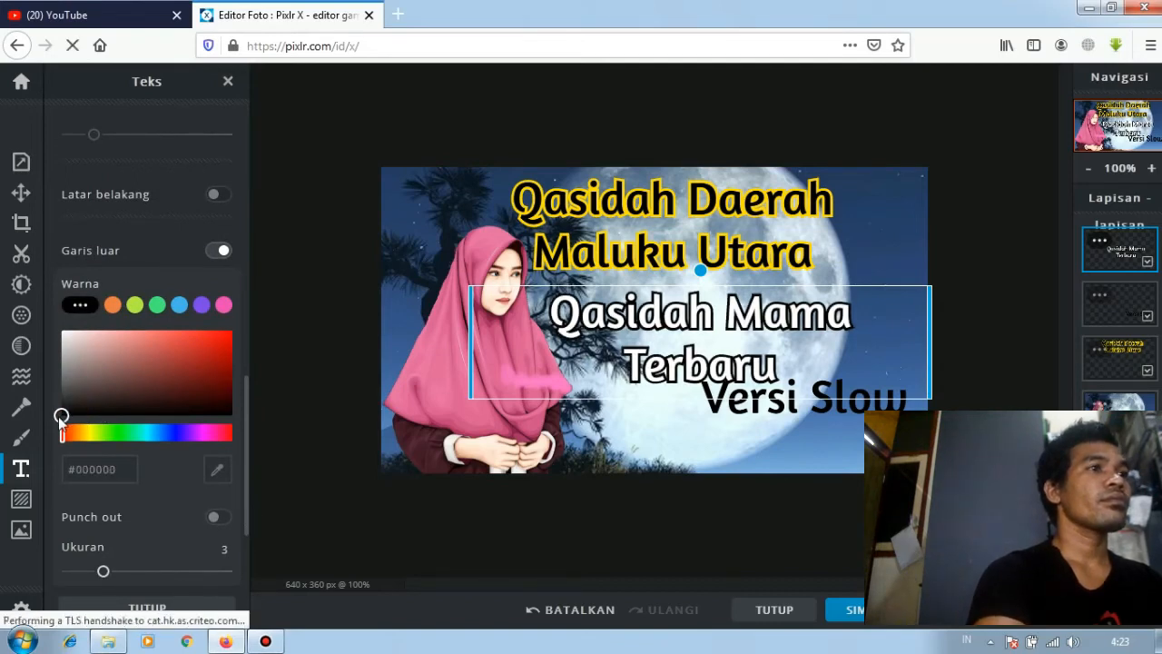
- Change the "Qasidah Mama Terbaru" font to Daddy Day and move the text slightly down and right
{"action": "left_click_drag", "start_coordinate": [246, 422], "coordinate": [252, 242]}
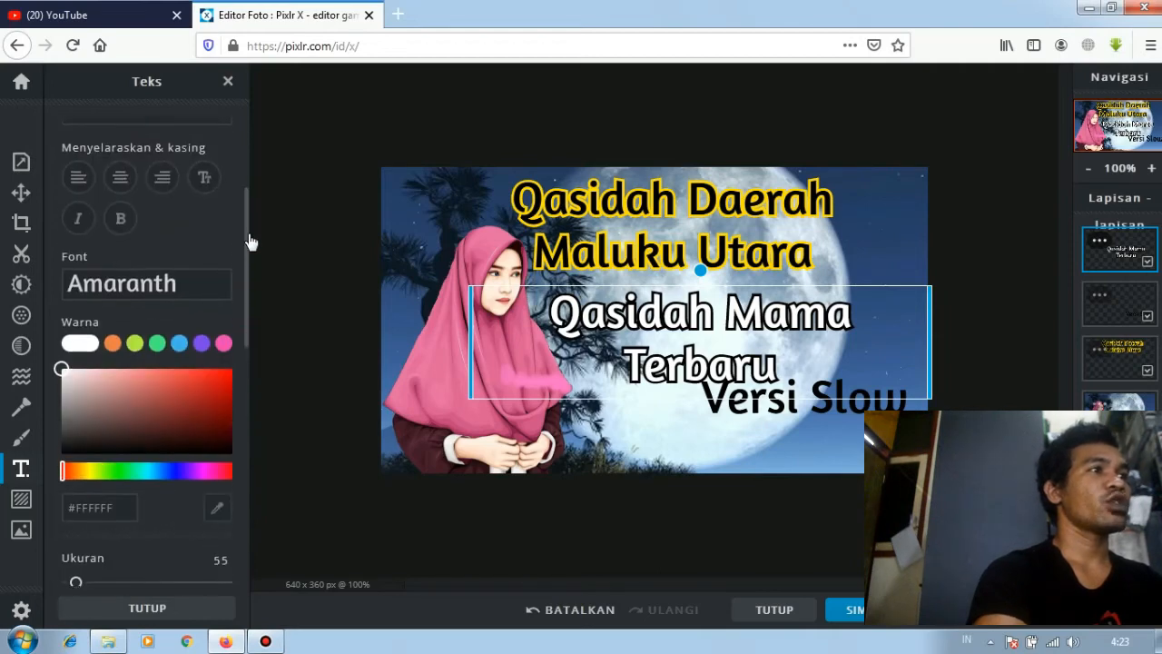
{"action": "left_click", "coordinate": [219, 292]}
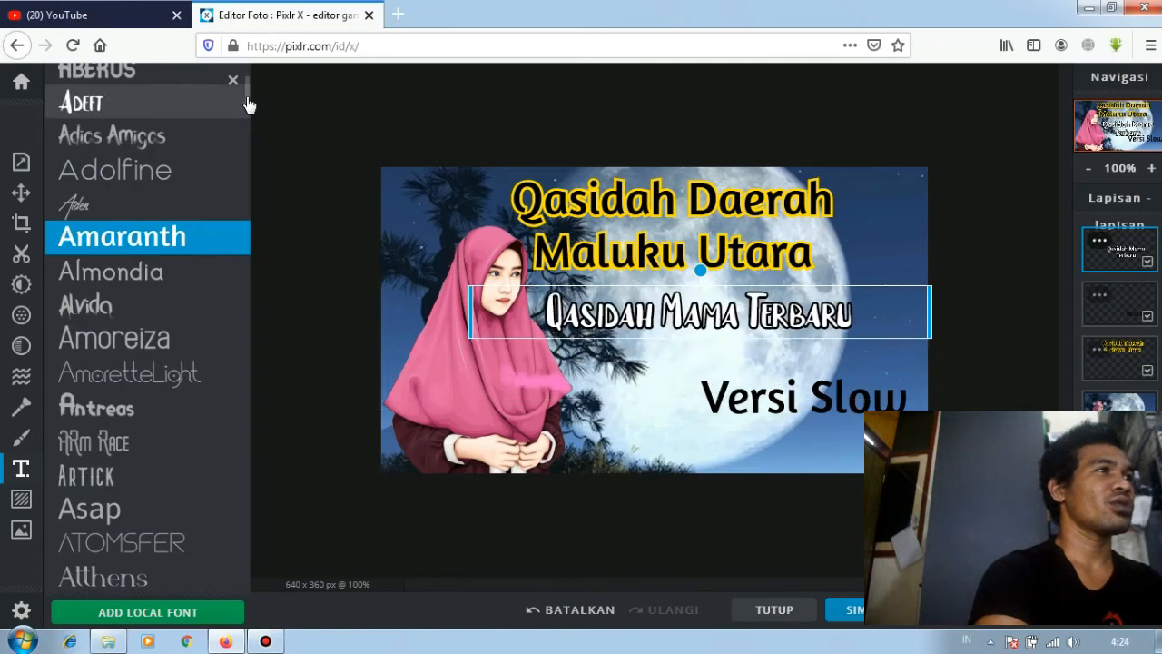
{"action": "left_click_drag", "start_coordinate": [250, 105], "coordinate": [252, 212]}
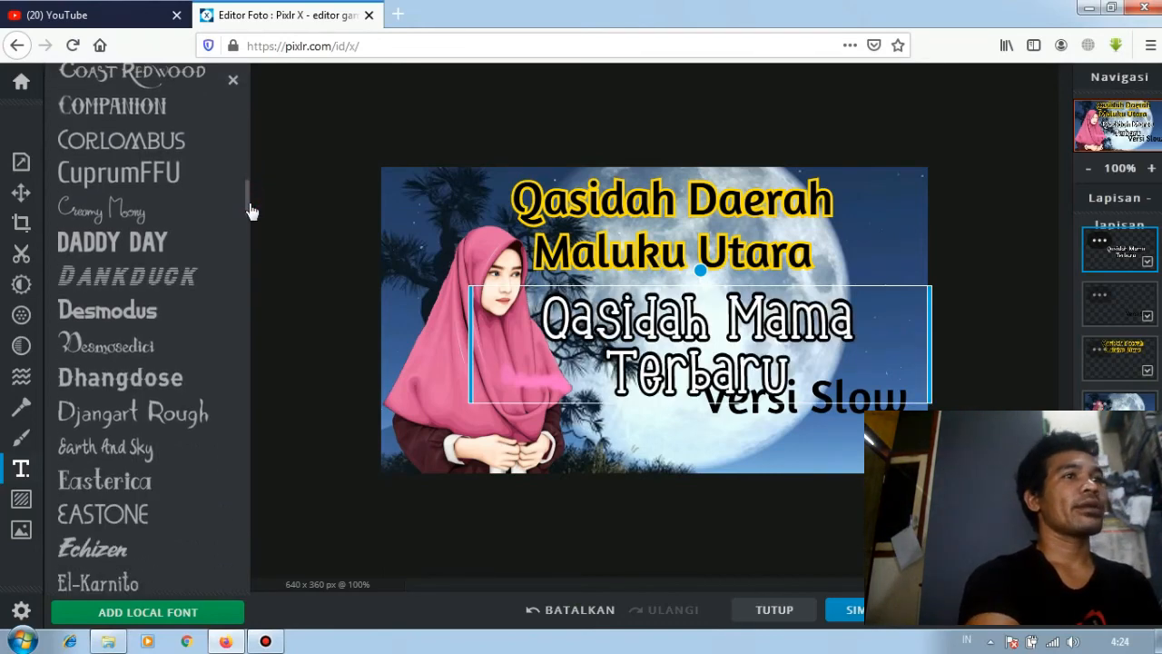
{"action": "left_click", "coordinate": [181, 254]}
{"action": "left_click_drag", "start_coordinate": [642, 330], "coordinate": [654, 354]}
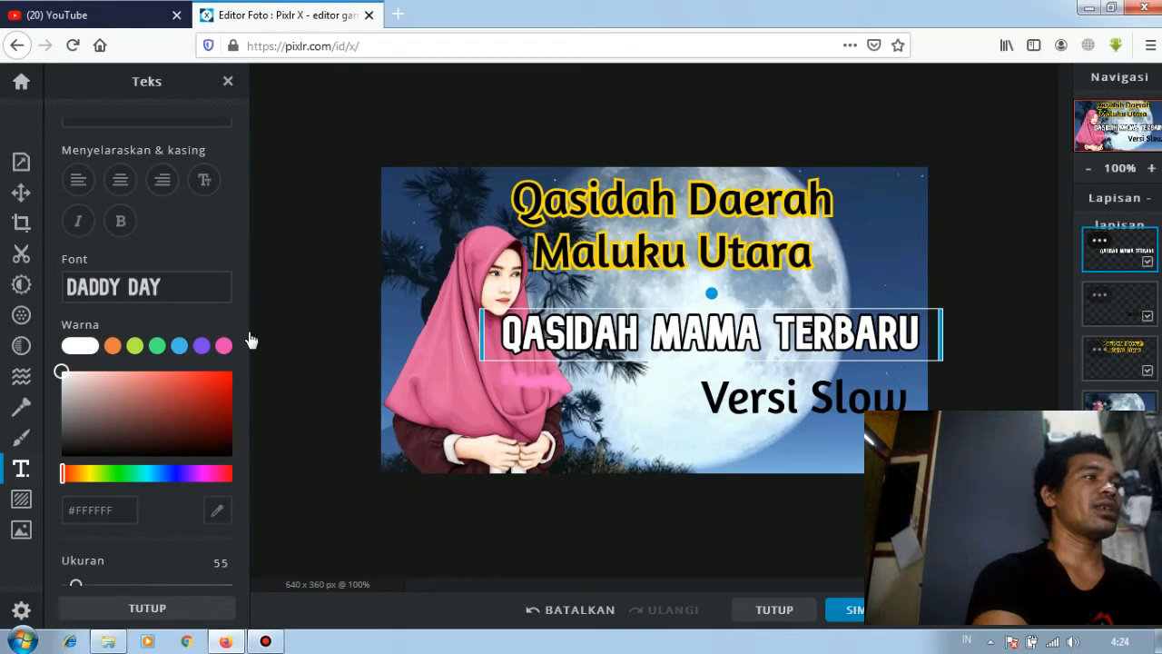
- Set the "Qasidah Mama Terbaru" text size to 44 and move it right, between the title and "Versi Slow"
{"action": "scroll", "coordinate": [247, 366], "scroll_direction": "down", "scroll_amount": 1}
{"action": "scroll", "coordinate": [246, 366], "scroll_direction": "down", "scroll_amount": 4}
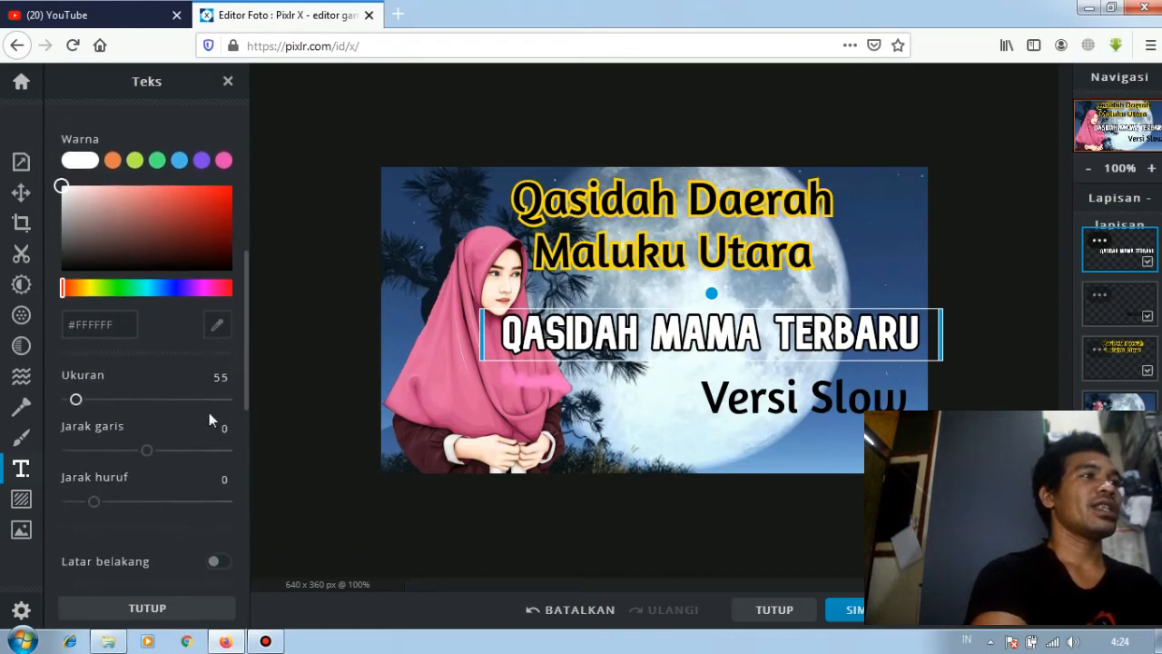
{"action": "left_click_drag", "start_coordinate": [80, 404], "coordinate": [77, 401]}
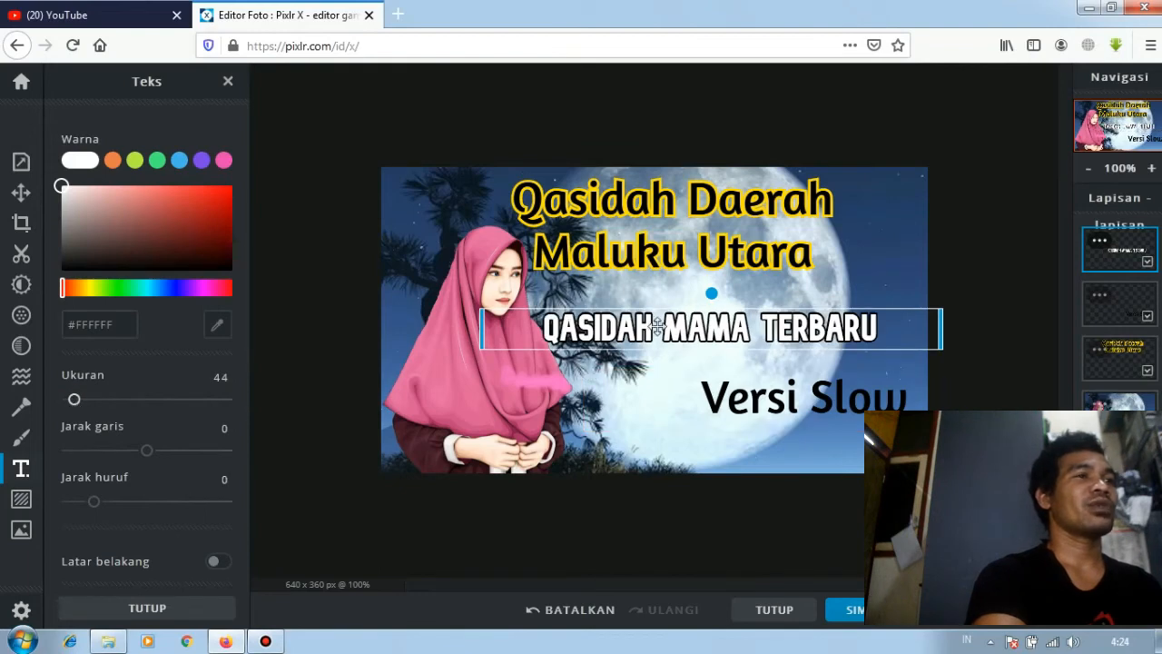
{"action": "left_click_drag", "start_coordinate": [656, 327], "coordinate": [672, 331]}
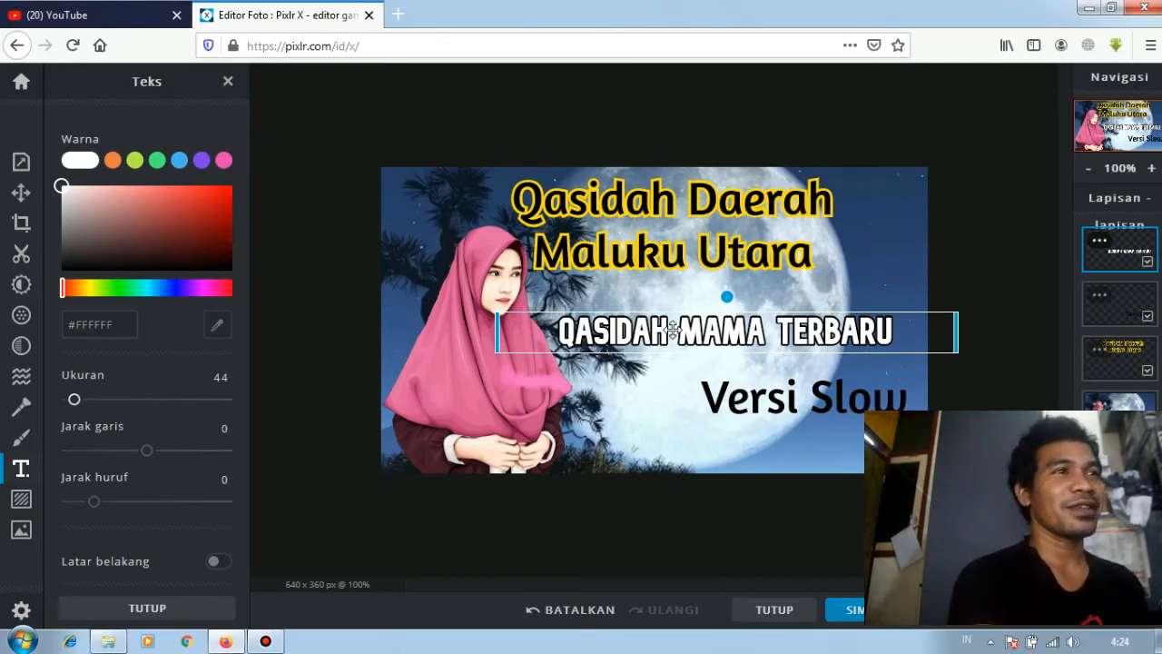
{"action": "mouse_move", "coordinate": [672, 331]}
{"action": "left_mouse_down"}
{"action": "mouse_move", "coordinate": [667, 321]}
{"action": "mouse_move", "coordinate": [682, 322]}
{"action": "left_mouse_up"}
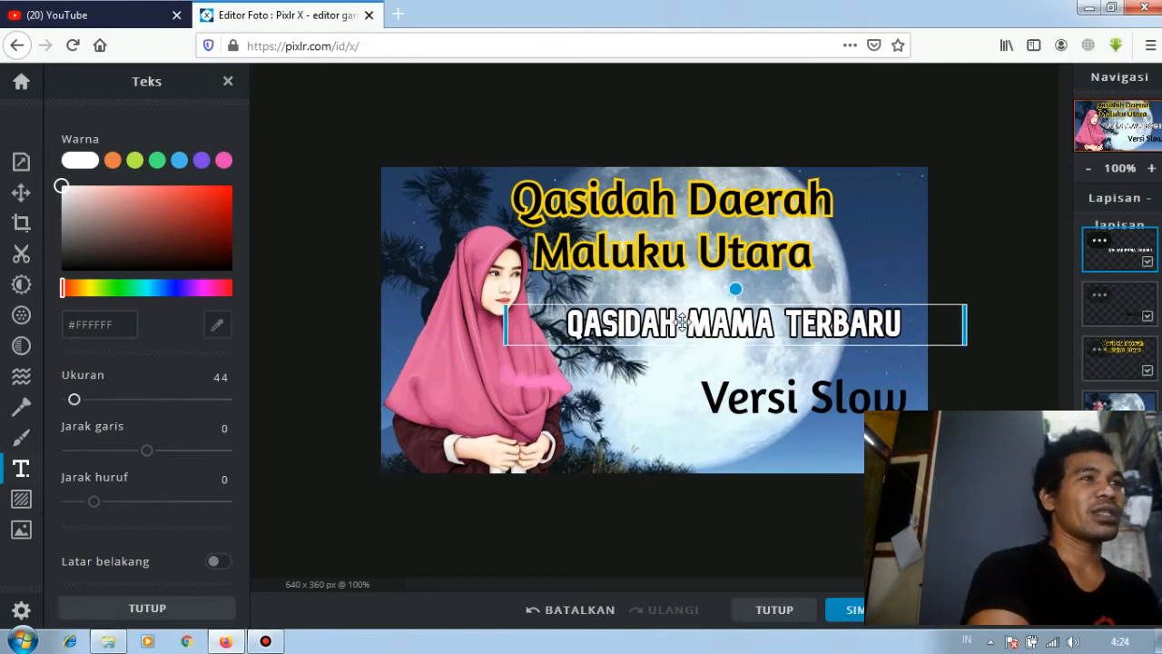
{"action": "left_click_drag", "start_coordinate": [572, 334], "coordinate": [578, 338]}
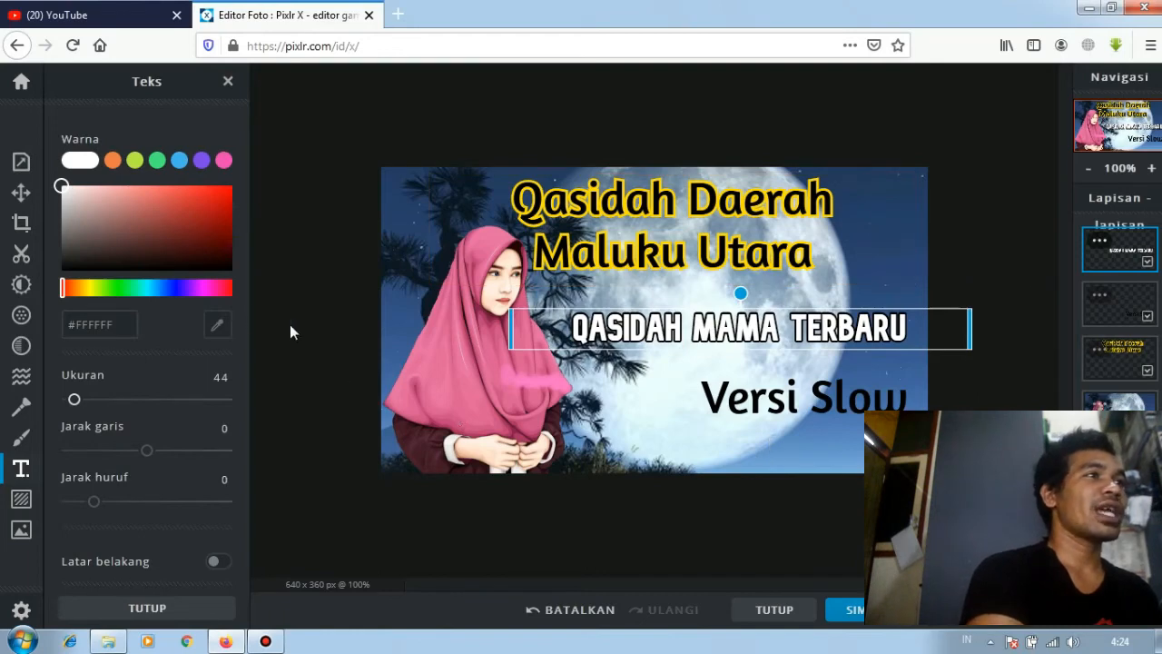
- Move the "Qasidah Daerah Maluku Utara" title slightly up against the image's upper edge and deselect it
{"action": "left_click_drag", "start_coordinate": [248, 314], "coordinate": [248, 405]}
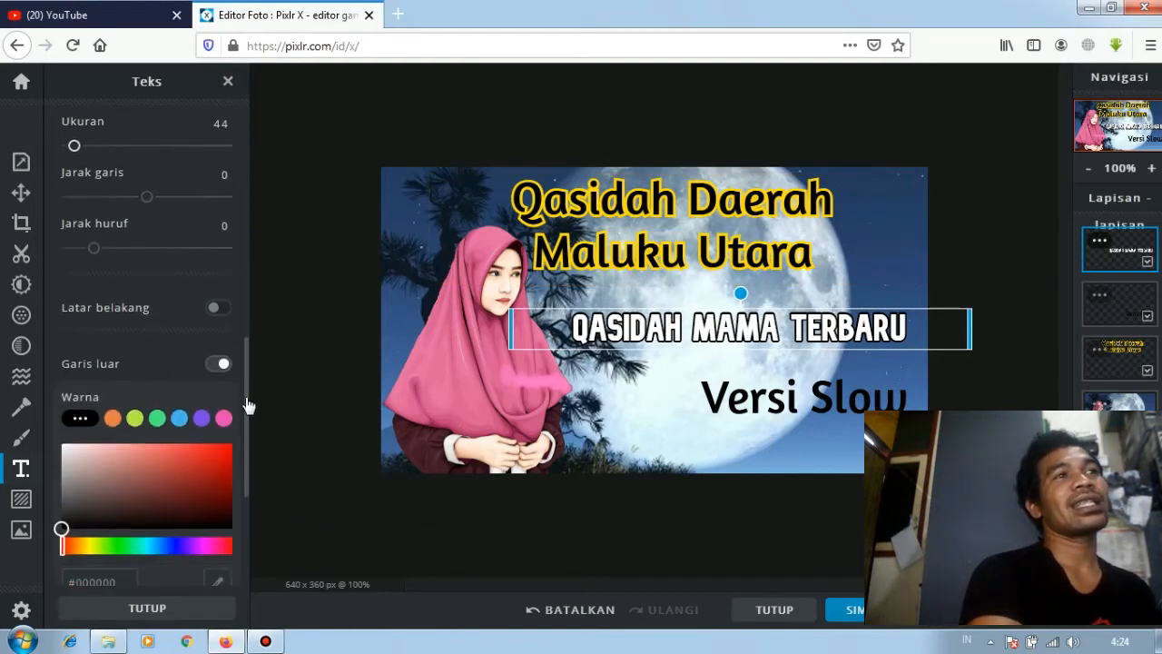
{"action": "left_click", "coordinate": [583, 233]}
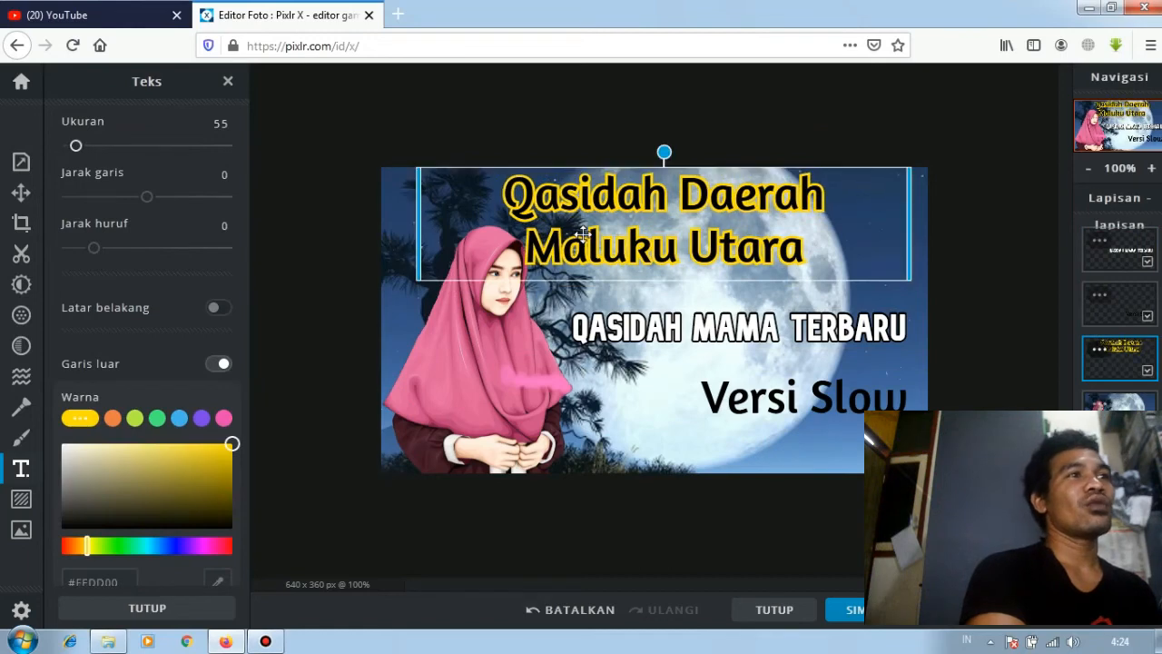
{"action": "left_click_drag", "start_coordinate": [583, 234], "coordinate": [594, 233]}
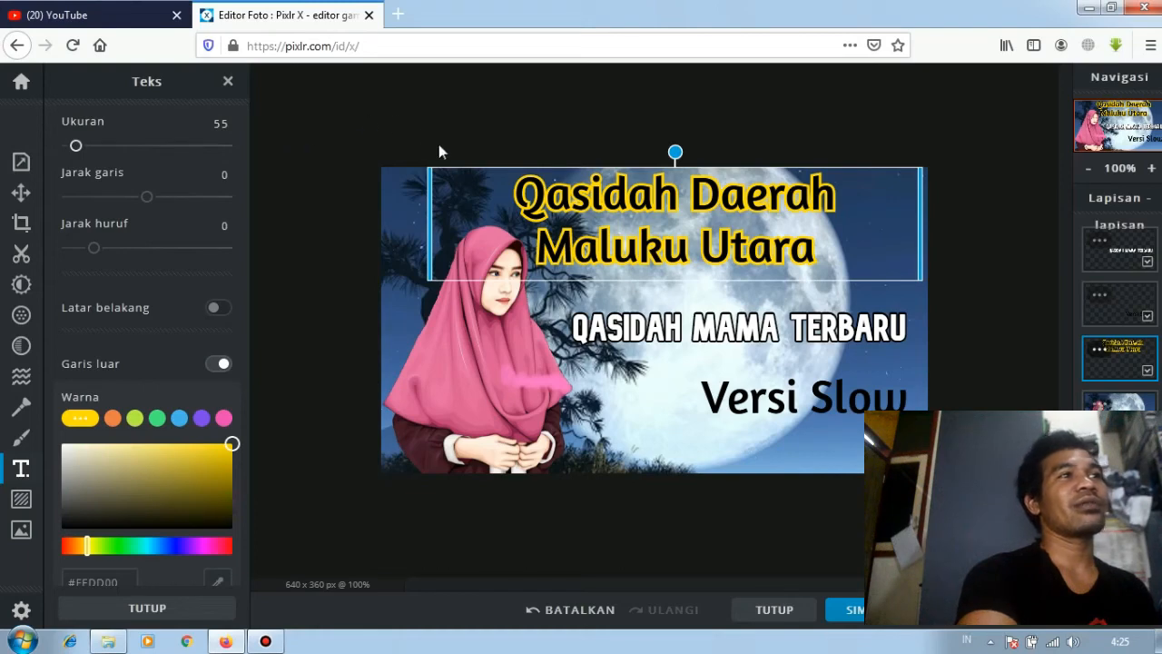
{"action": "left_click", "coordinate": [354, 152]}
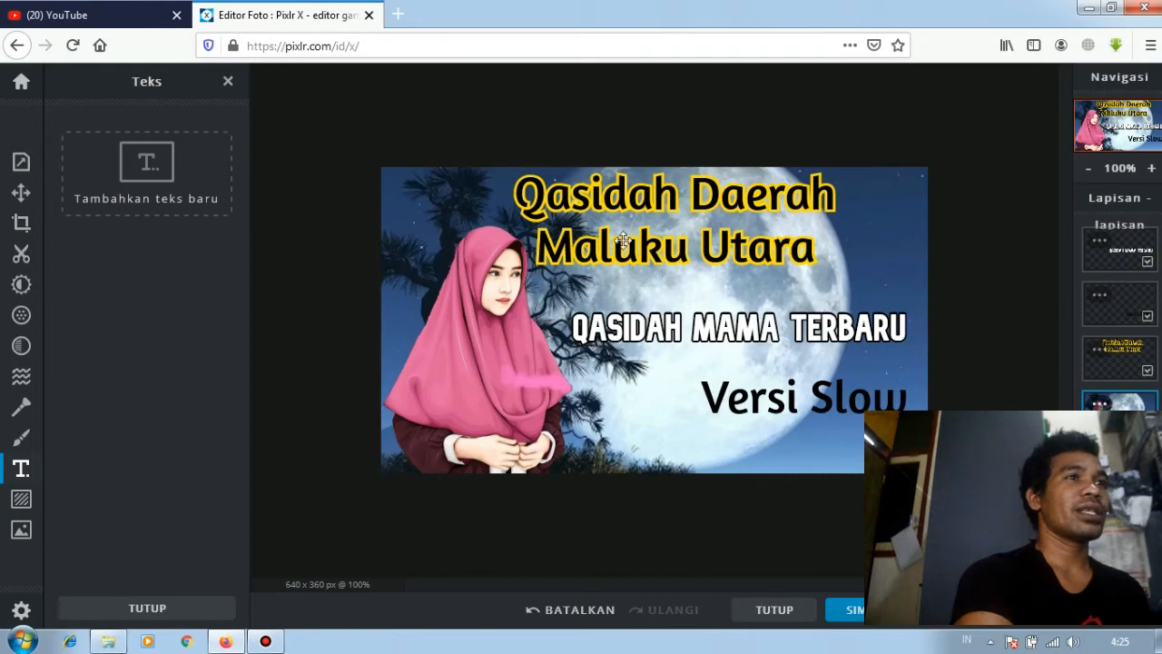
- Dismiss the Windows colour scheme prompt, reposition the title slightly lower and further right, and select the background image layer
{"action": "left_click", "coordinate": [650, 257]}
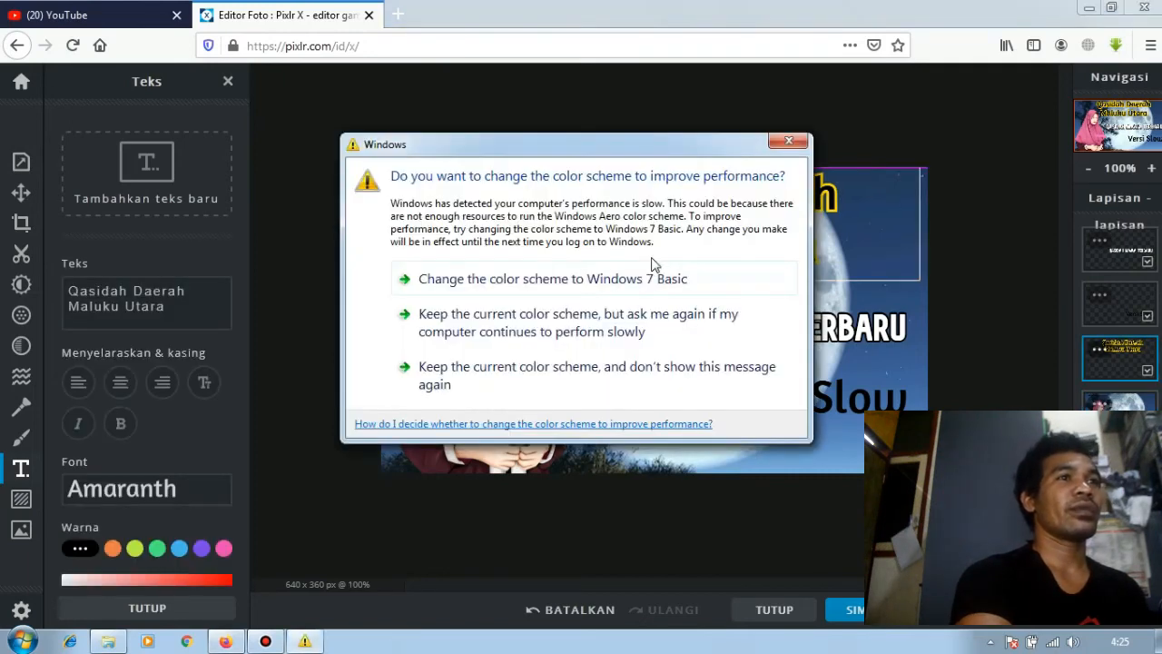
{"action": "left_click", "coordinate": [789, 142]}
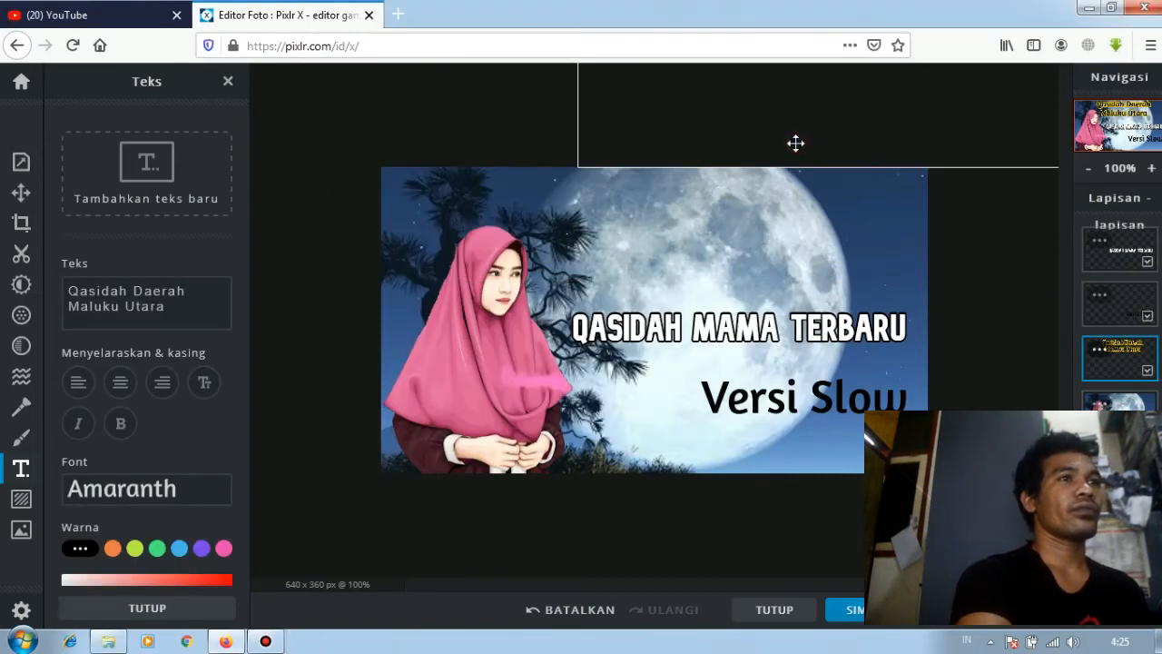
{"action": "left_click_drag", "start_coordinate": [795, 142], "coordinate": [668, 261]}
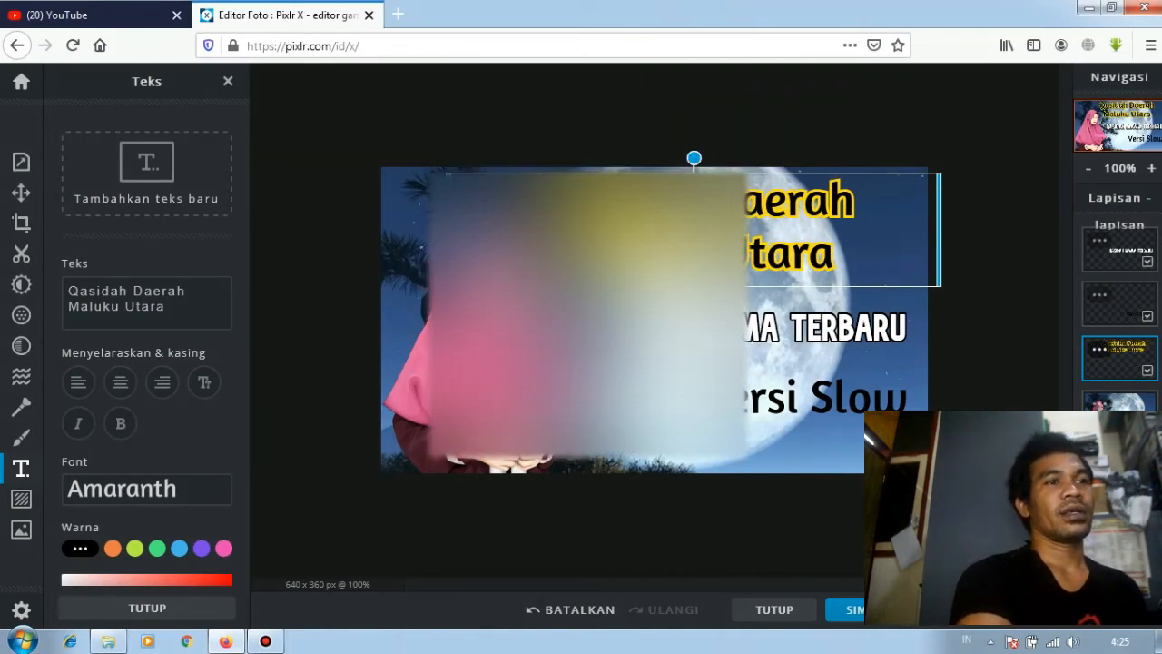
{"action": "left_click", "coordinate": [1119, 415]}
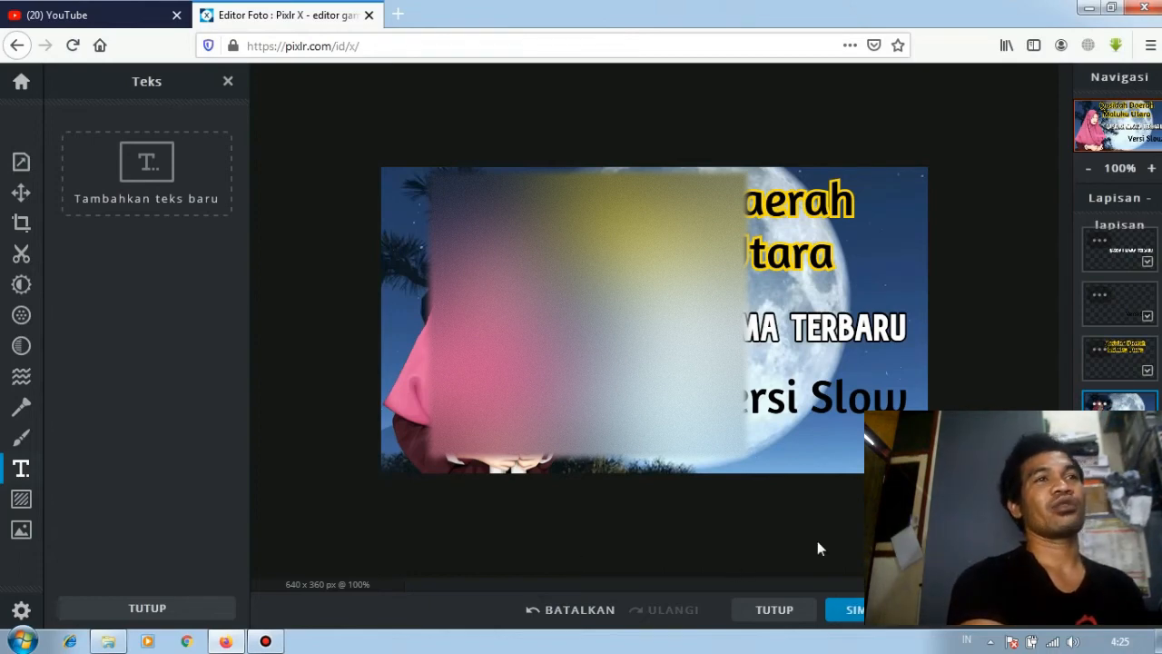
- Save the finished thumbnail as Snapshot_31 in JPG format at high (90%) quality and accept the download
{"action": "left_click", "coordinate": [856, 610]}
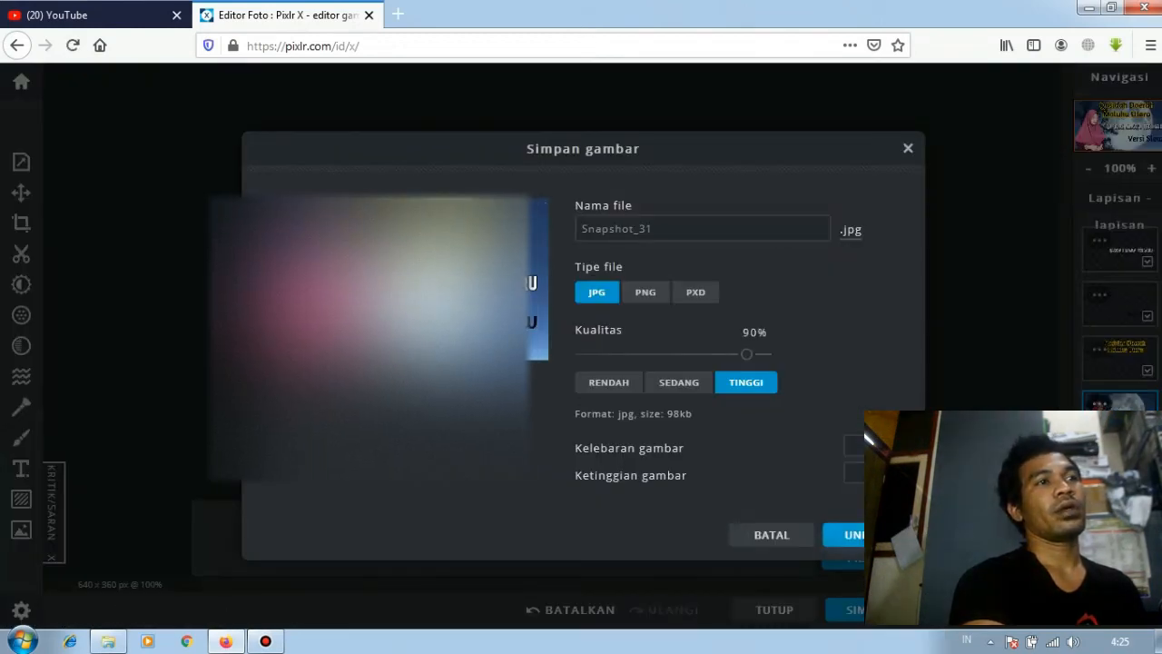
{"action": "key", "text": "Return"}
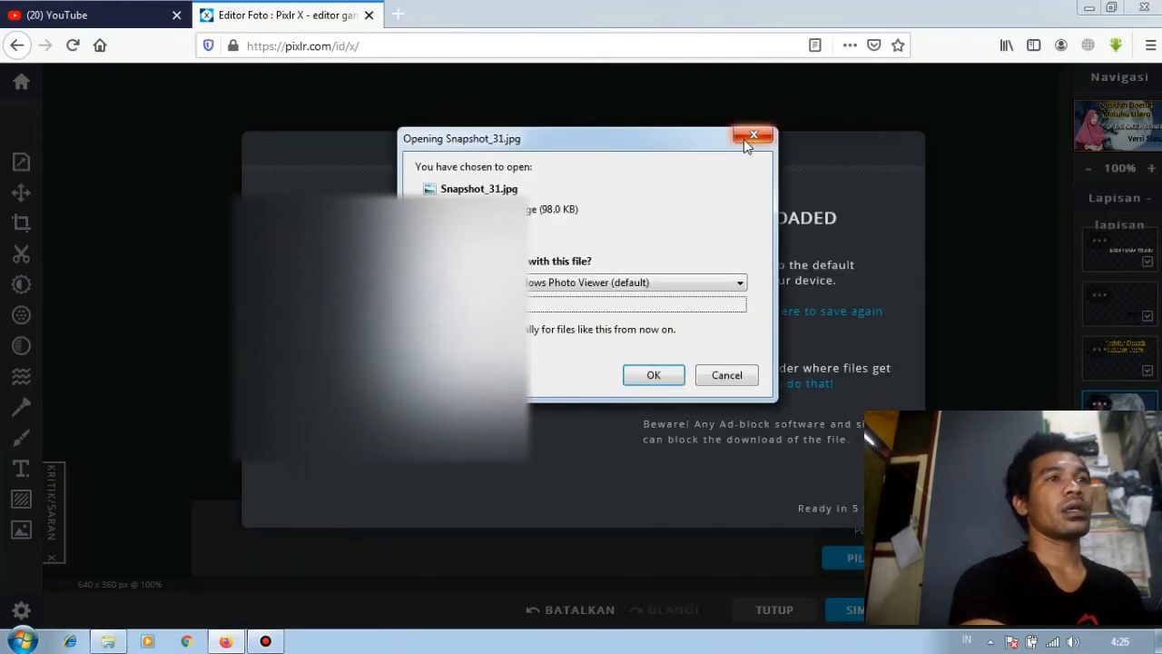
{"action": "left_click", "coordinate": [643, 377]}
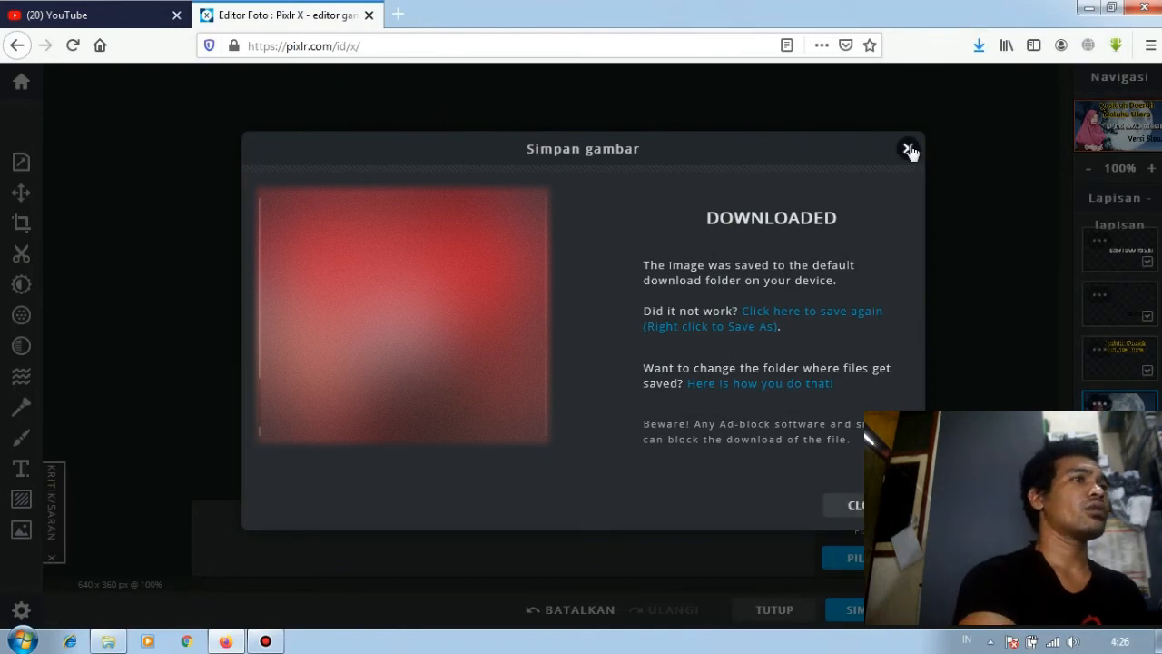
- Close the finished save dialog and set the background image's saturation (Kejenuhan) to -74 with the Adjust (Menyesuaikan) tool
{"action": "left_click", "coordinate": [907, 148]}
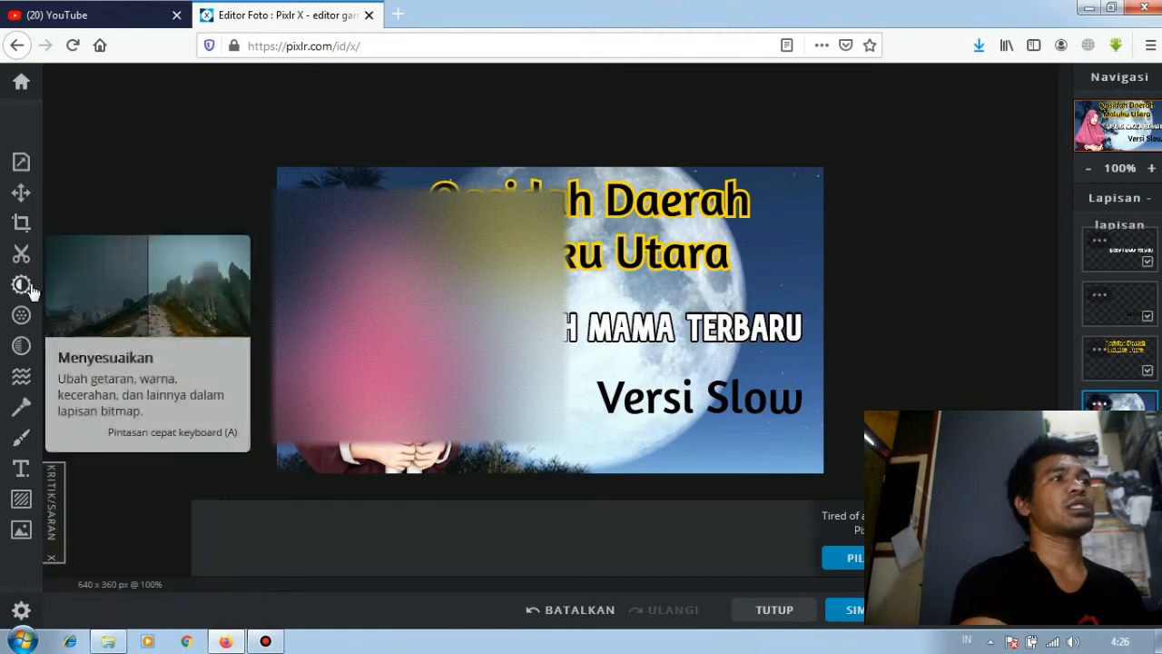
{"action": "left_click", "coordinate": [22, 284]}
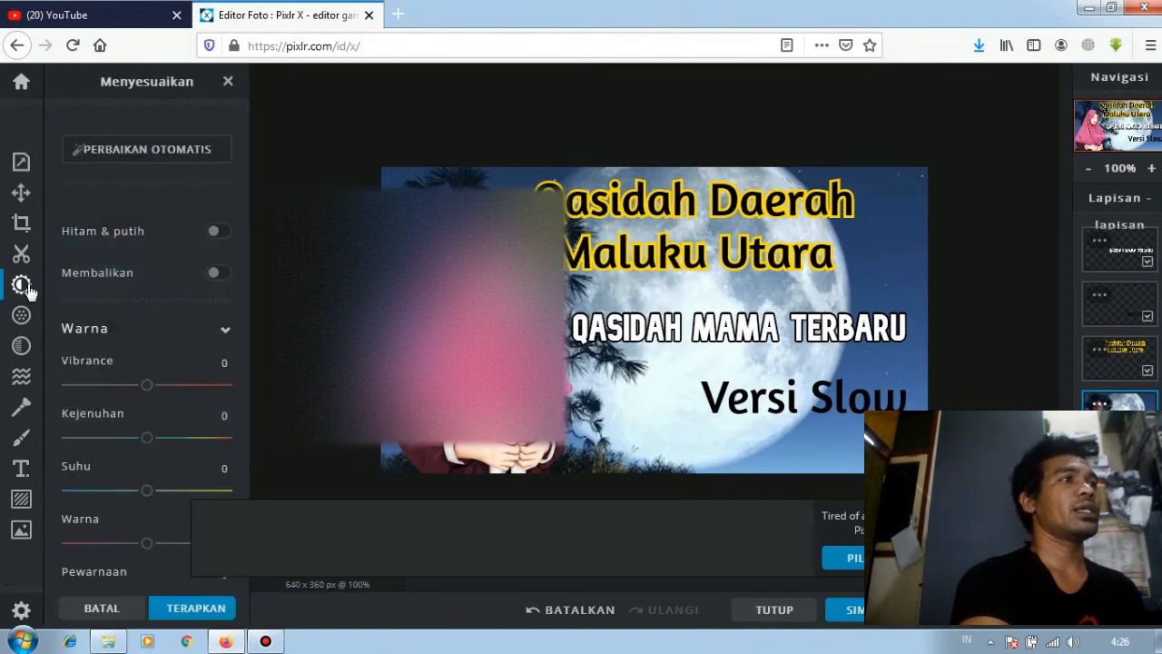
{"action": "left_click_drag", "start_coordinate": [246, 182], "coordinate": [241, 255]}
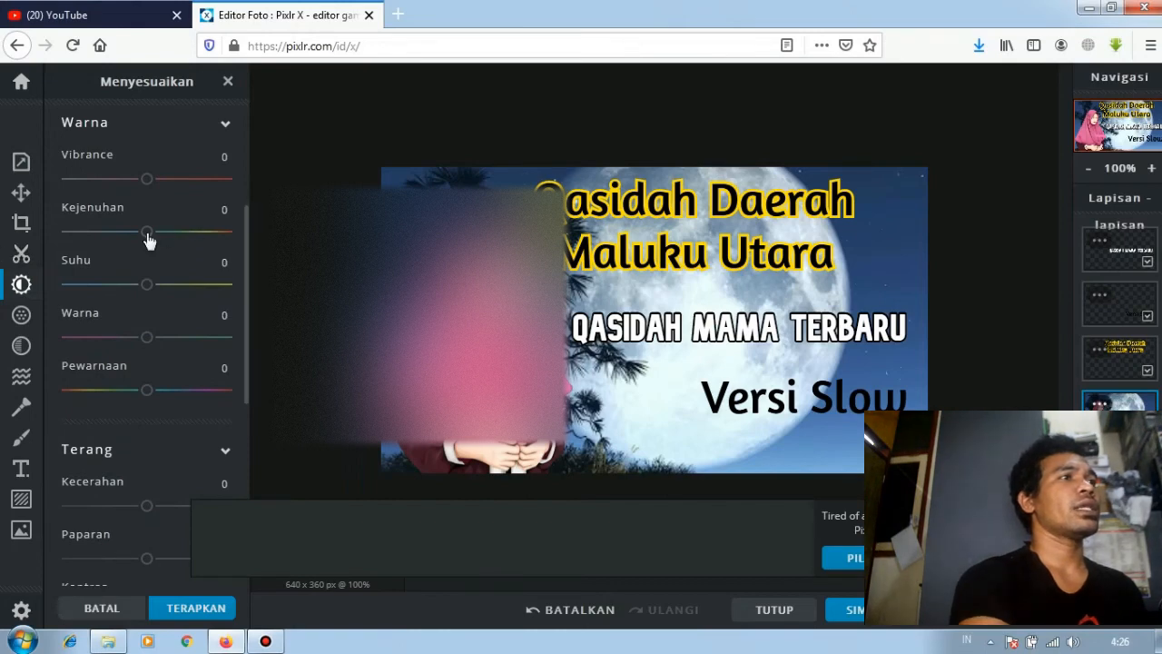
{"action": "left_click_drag", "start_coordinate": [146, 233], "coordinate": [90, 238]}
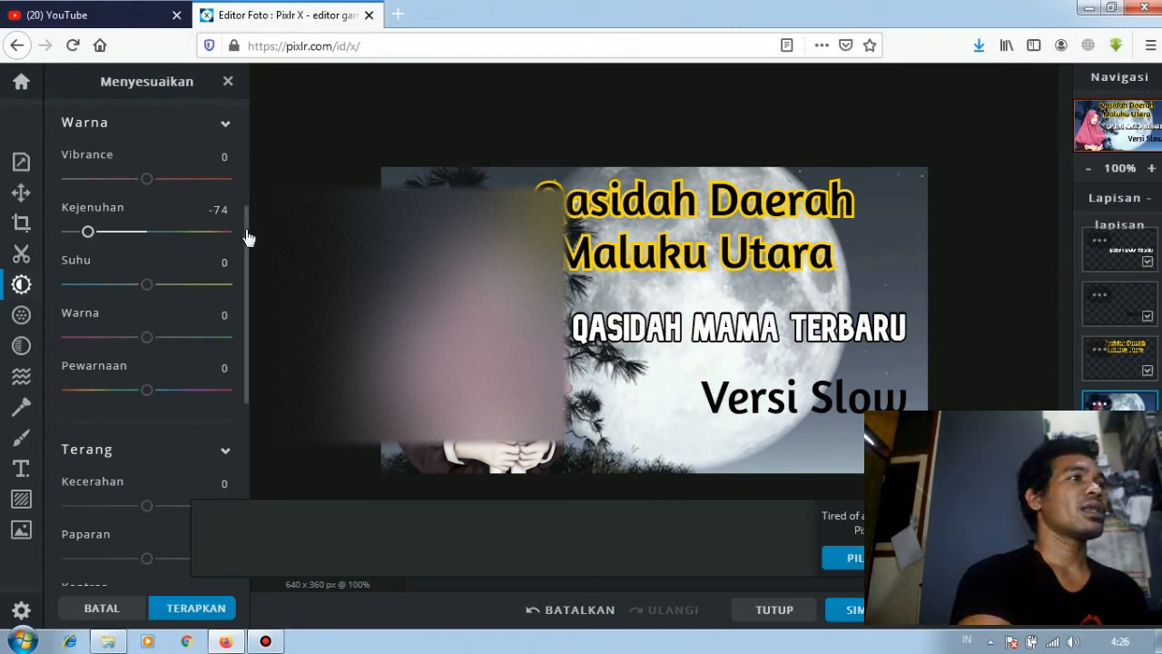
{"action": "left_click_drag", "start_coordinate": [249, 236], "coordinate": [248, 184]}
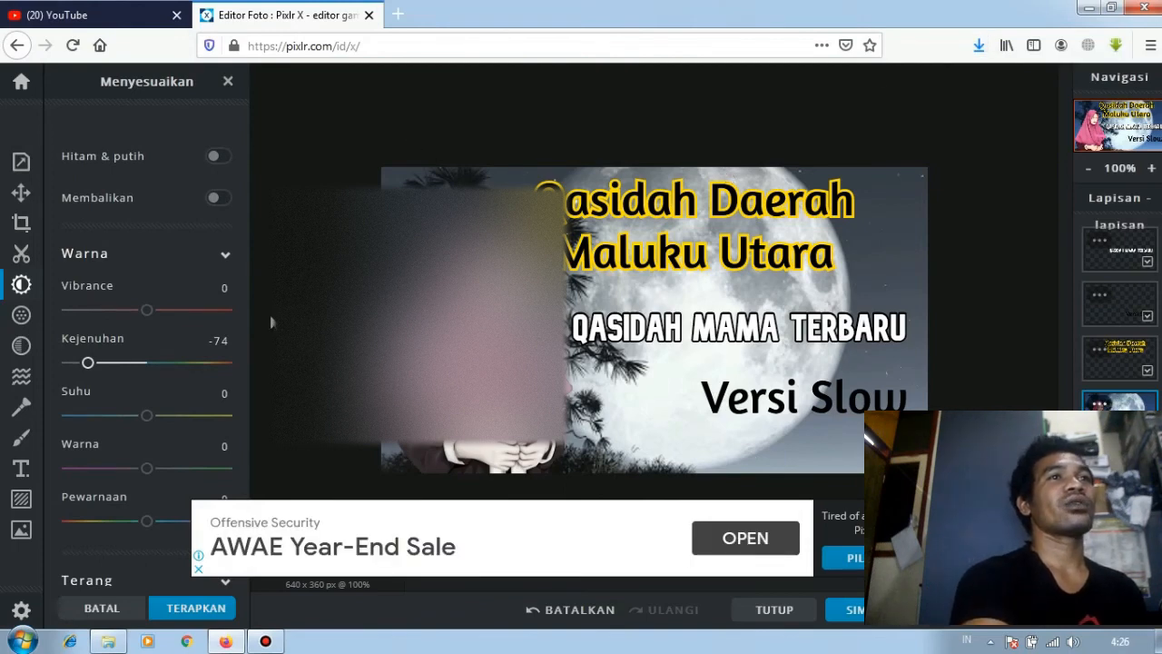
- Open the downloaded Snapshot_31(1).jpg from the browser's downloads in Windows Photo Viewer to check the saved thumbnail
{"action": "left_click", "coordinate": [978, 47]}
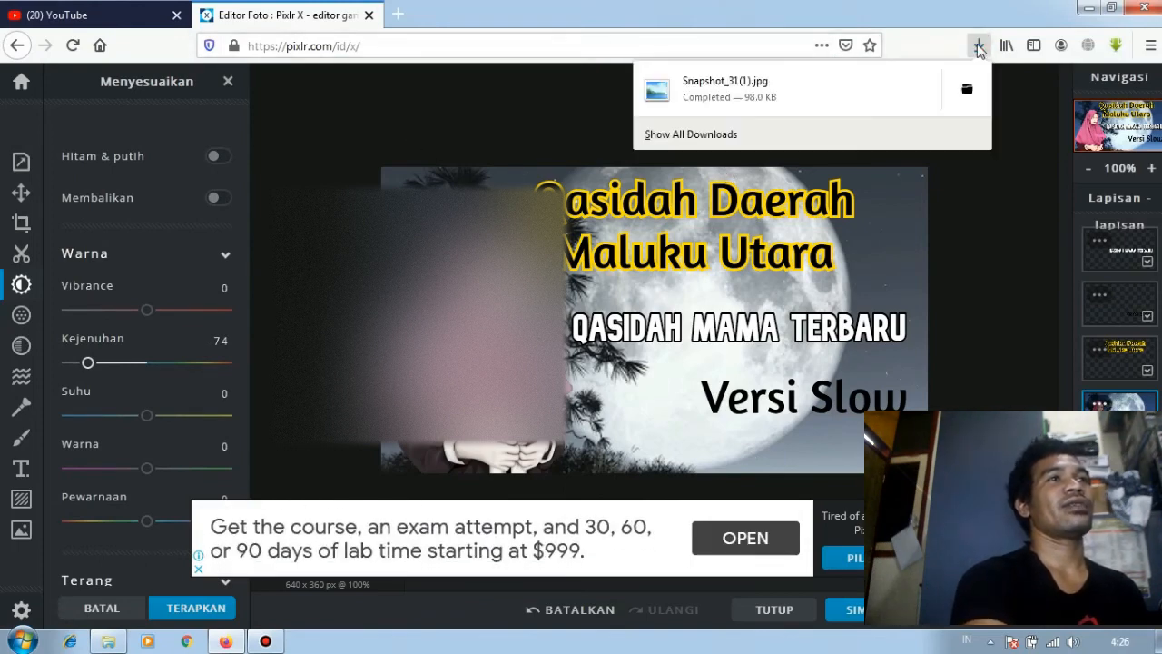
{"action": "left_click", "coordinate": [858, 98]}
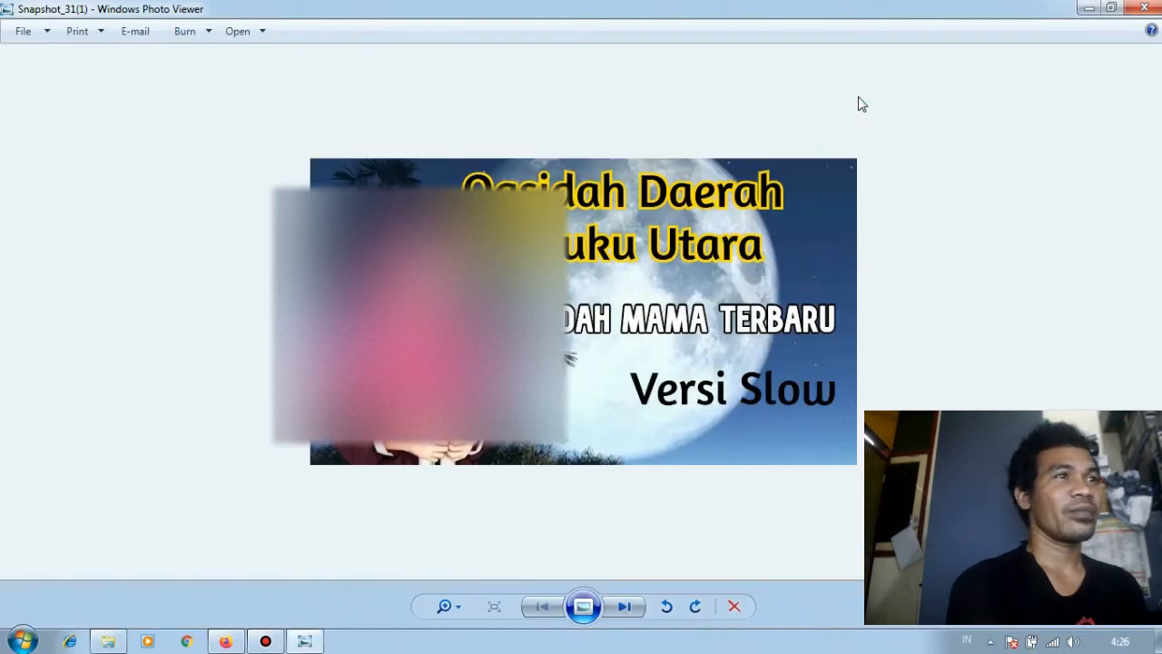